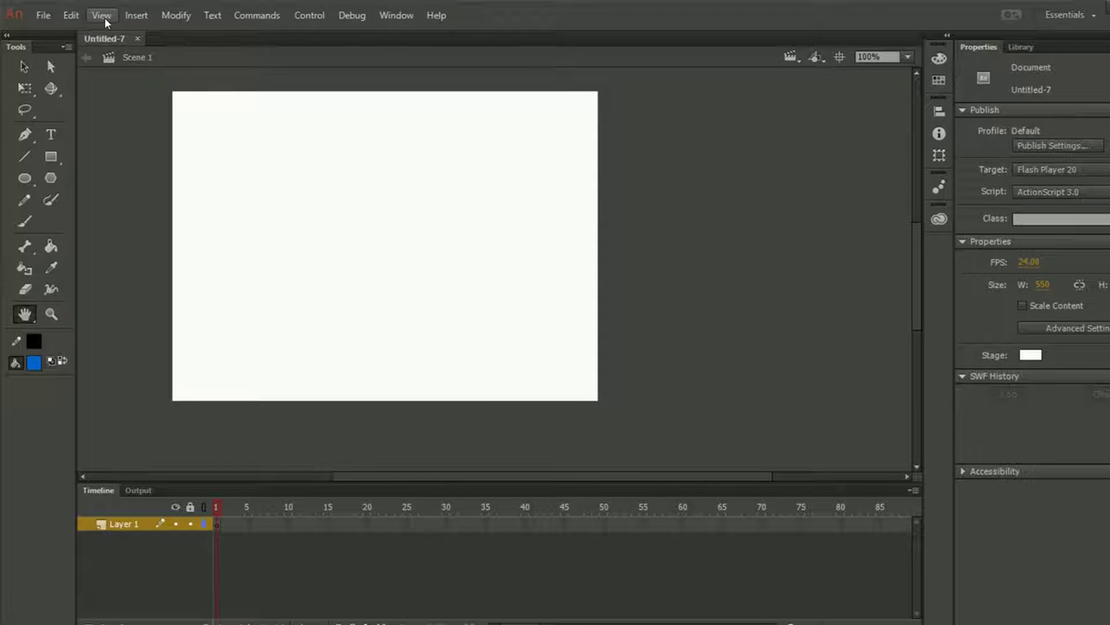
Show the View > Go to scene list, which contains only Scene 1, then dismiss it.
{"action": "left_click", "coordinate": [105, 20]}
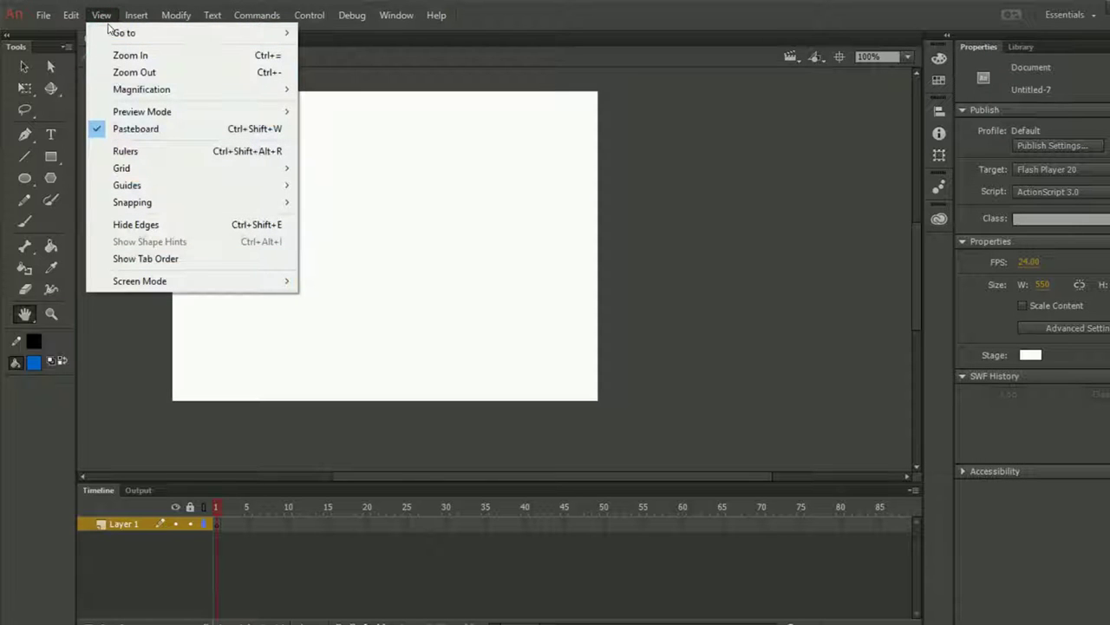
{"action": "mouse_move", "coordinate": [110, 37]}
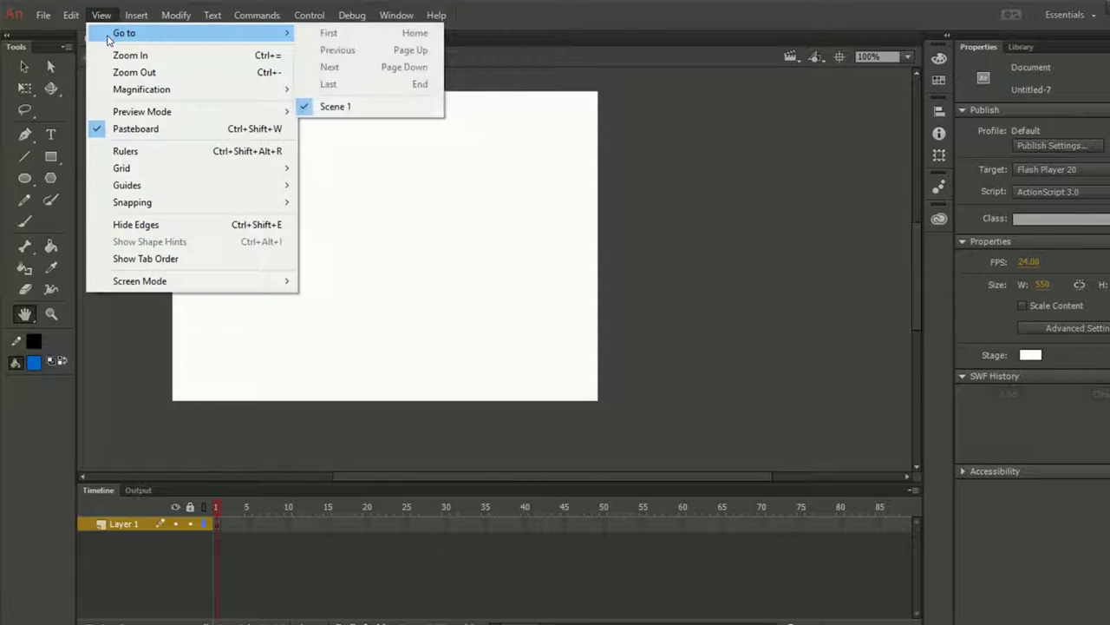
{"action": "left_click", "coordinate": [368, 167]}
Insert three new scenes with Insert > Scene.
{"action": "left_click", "coordinate": [135, 17]}
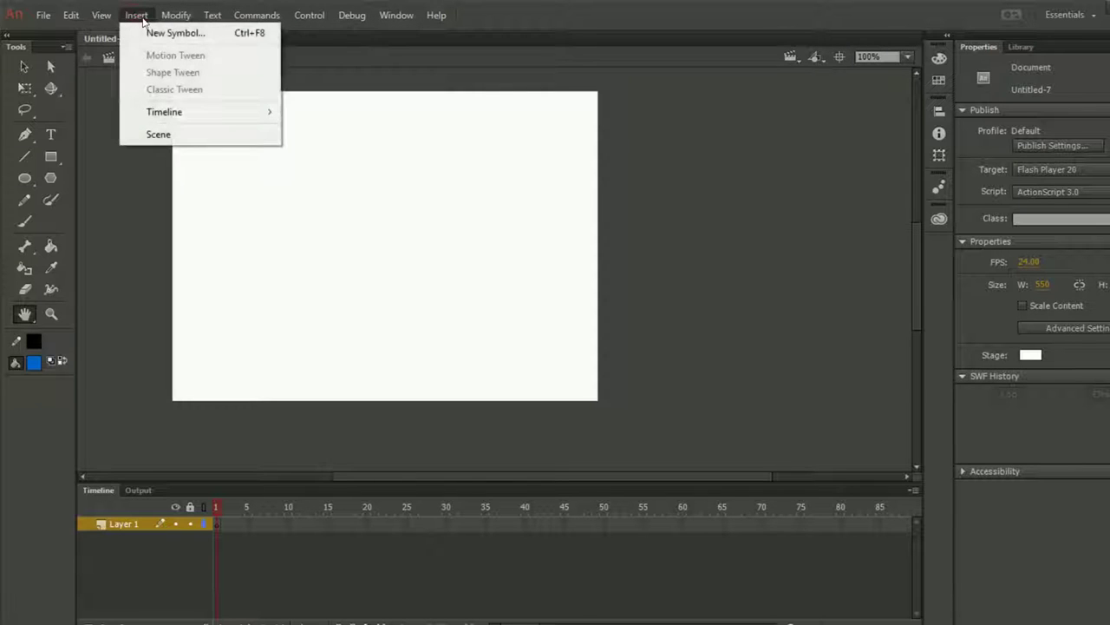
{"action": "left_click", "coordinate": [154, 134]}
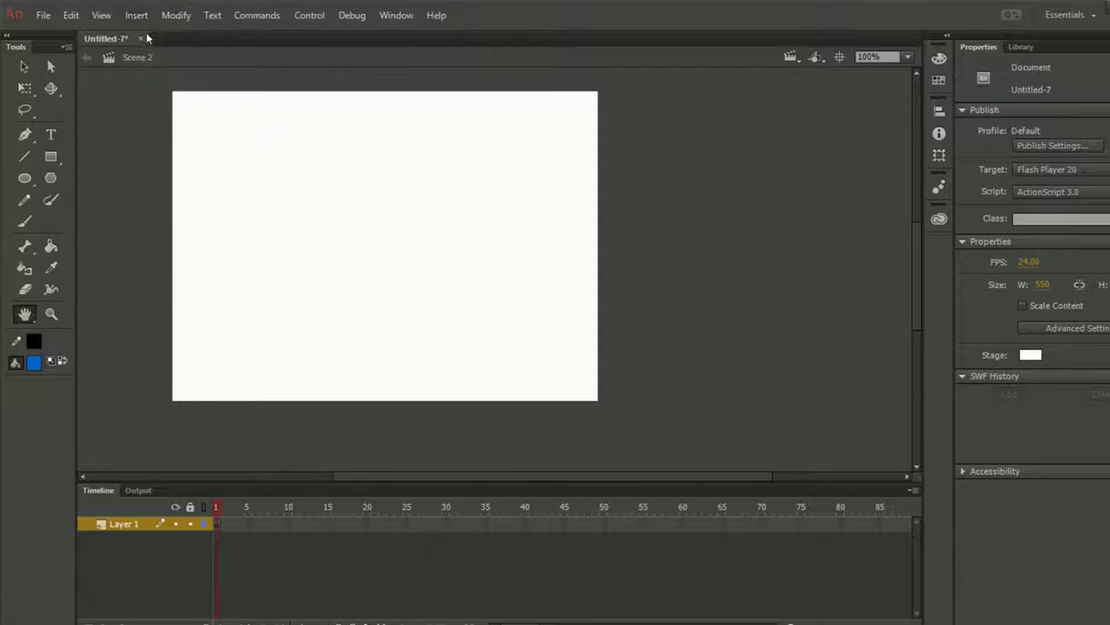
{"action": "left_click", "coordinate": [137, 15]}
{"action": "left_click", "coordinate": [149, 134]}
{"action": "left_click", "coordinate": [136, 16]}
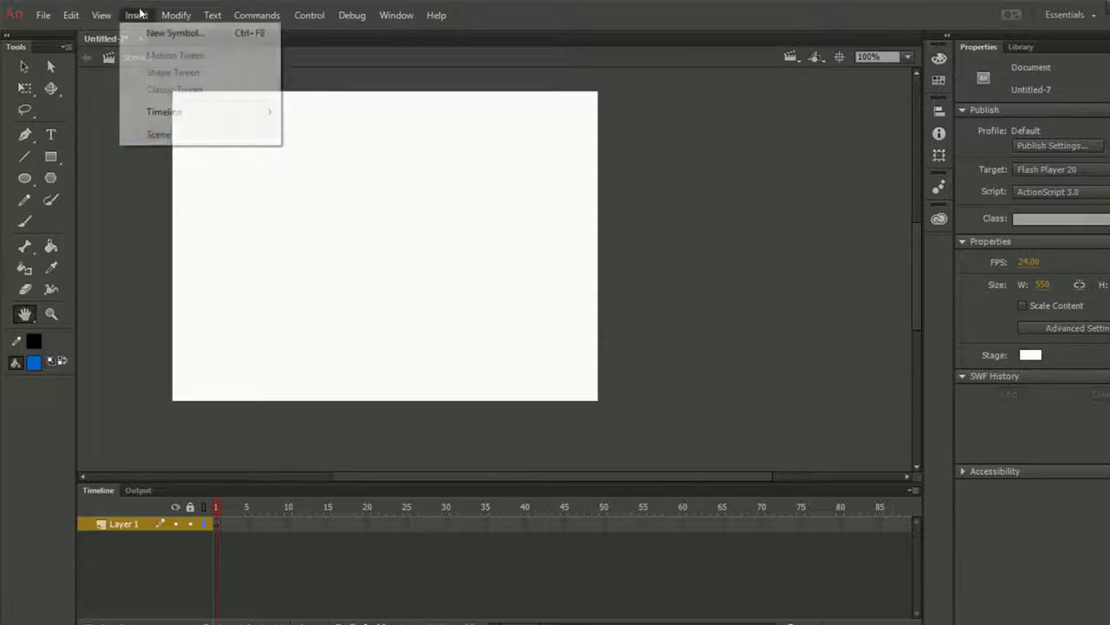
{"action": "left_click", "coordinate": [154, 134]}
Check the View > Go to list, now showing Scene 1 through Scene 4.
{"action": "left_click", "coordinate": [102, 15]}
{"action": "mouse_move", "coordinate": [115, 34]}
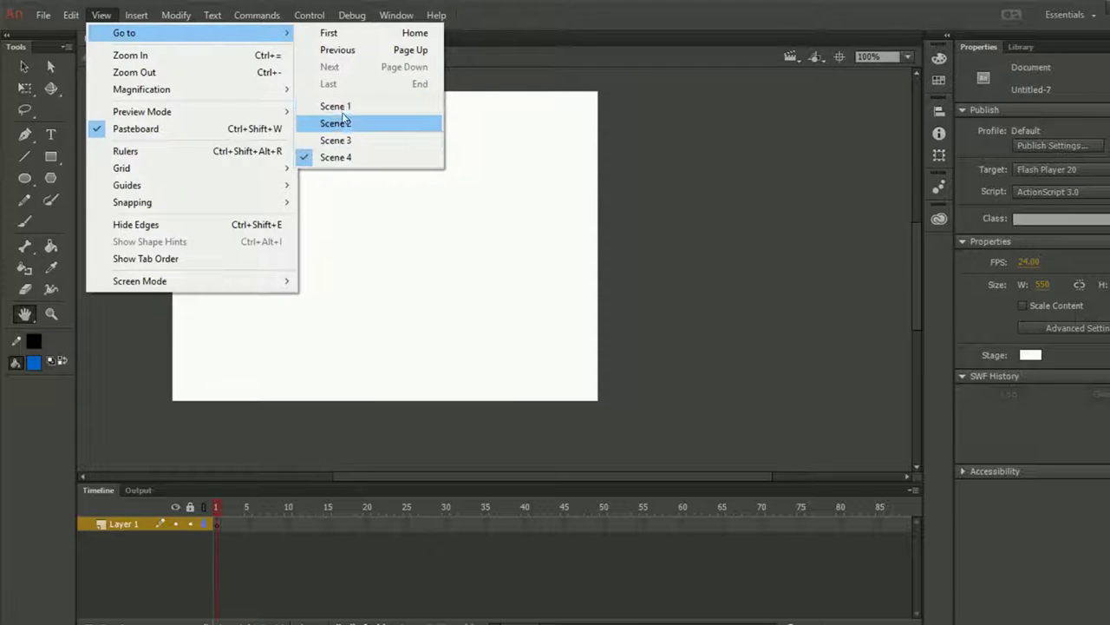
{"action": "left_click", "coordinate": [344, 146]}
{"action": "left_click", "coordinate": [136, 15]}
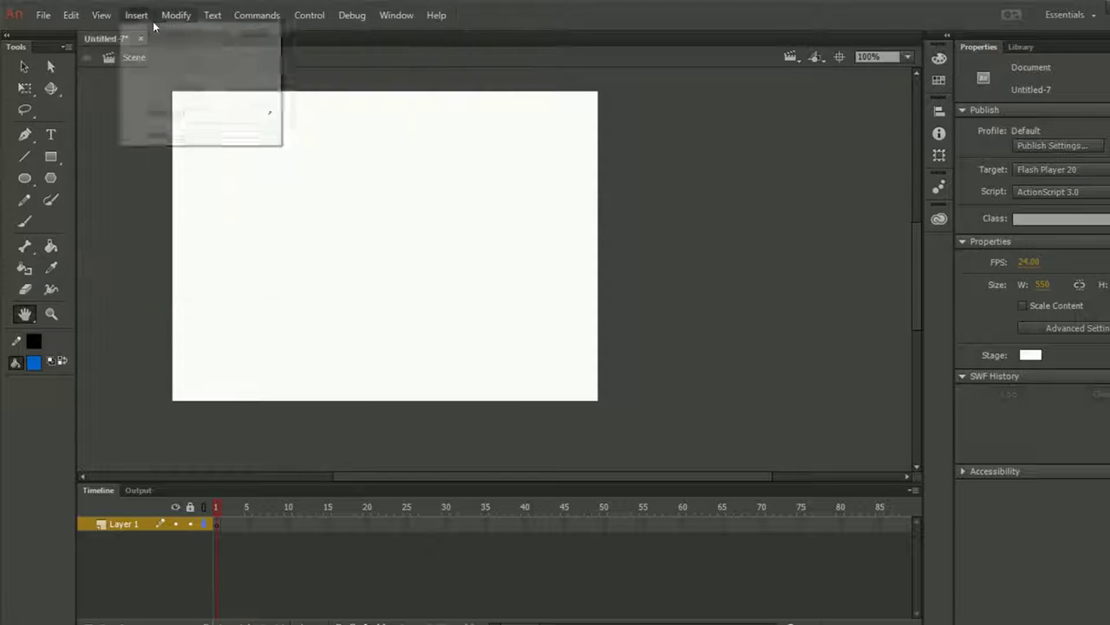
{"action": "mouse_move", "coordinate": [101, 15]}
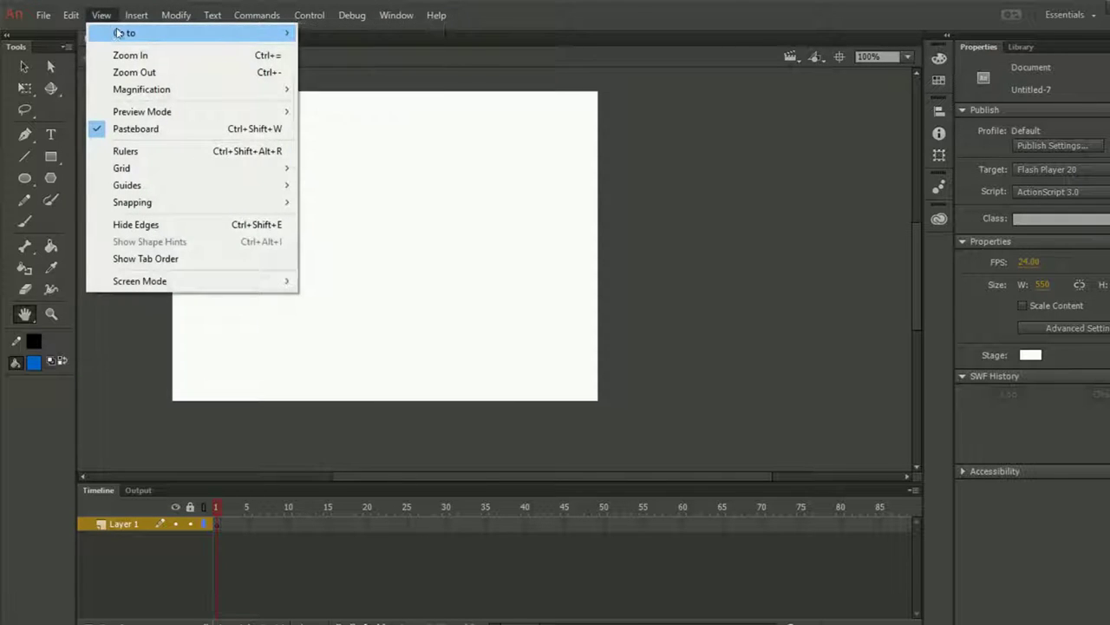
{"action": "mouse_move", "coordinate": [118, 33]}
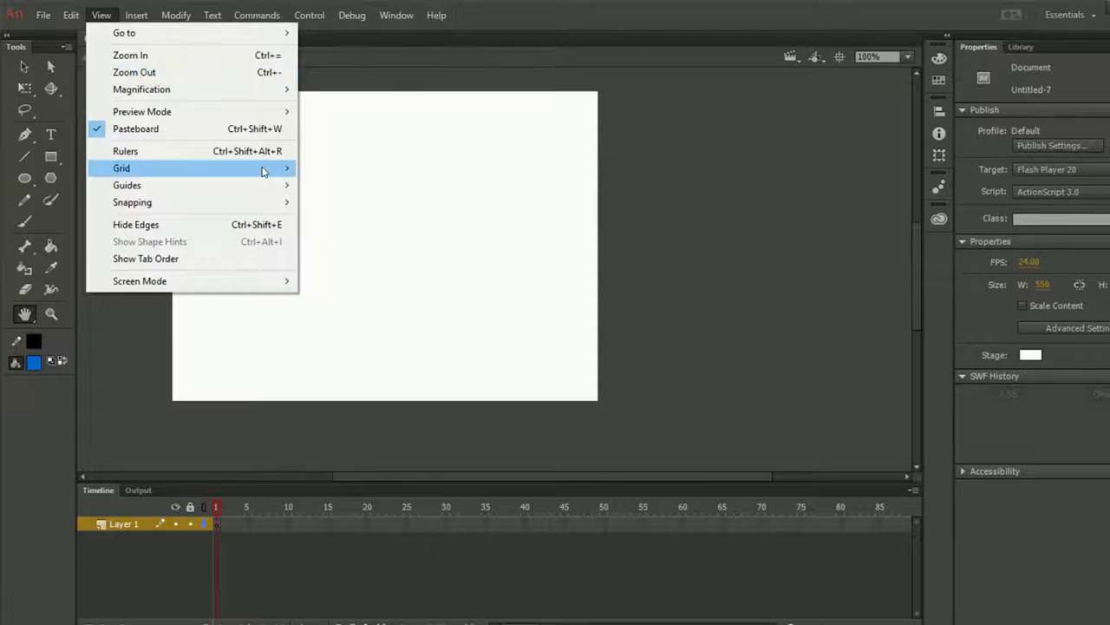
Look over the View > Magnification submenu without choosing anything.
{"action": "mouse_move", "coordinate": [265, 171]}
{"action": "mouse_move", "coordinate": [232, 94]}
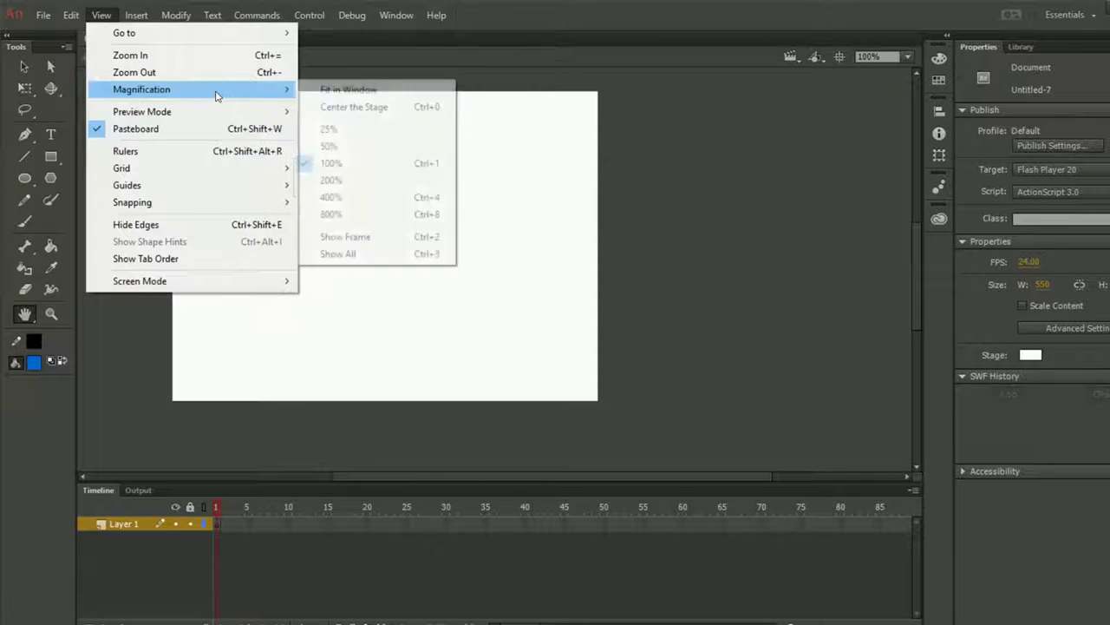
{"action": "left_click", "coordinate": [699, 168]}
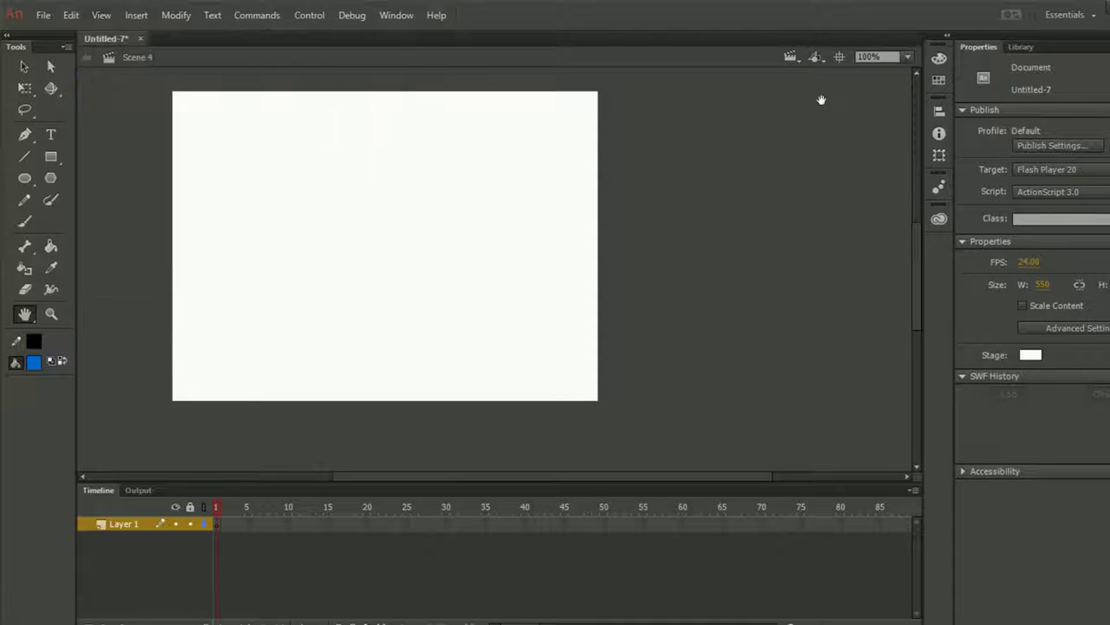
Set the stage zoom to 50%, then 200%, then back to 50%.
{"action": "left_click", "coordinate": [908, 57]}
{"action": "left_click", "coordinate": [894, 141]}
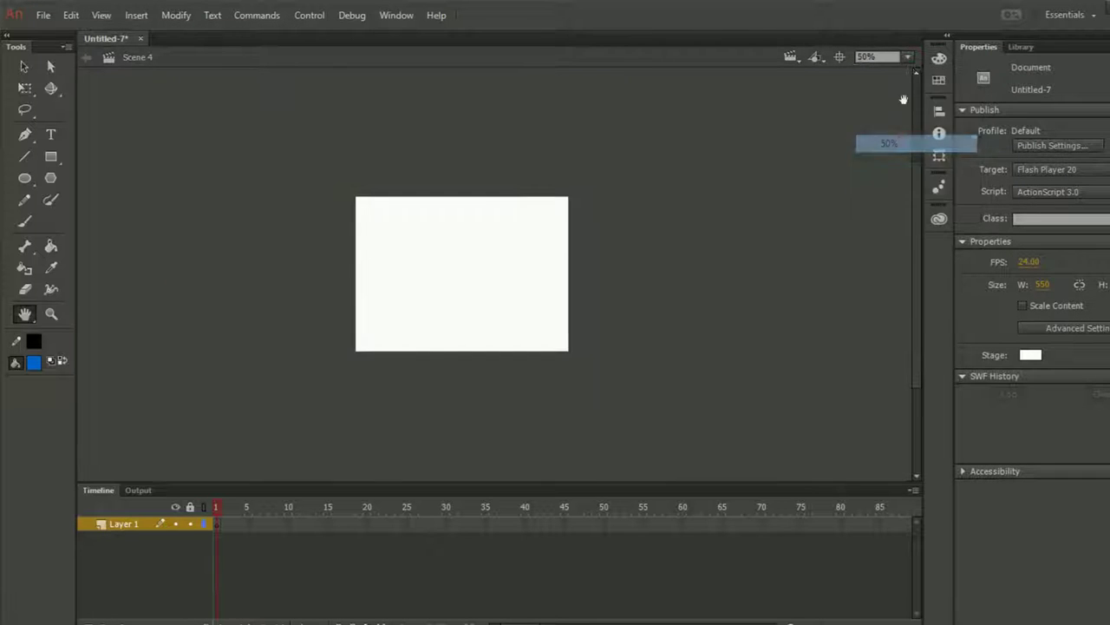
{"action": "left_click", "coordinate": [910, 59]}
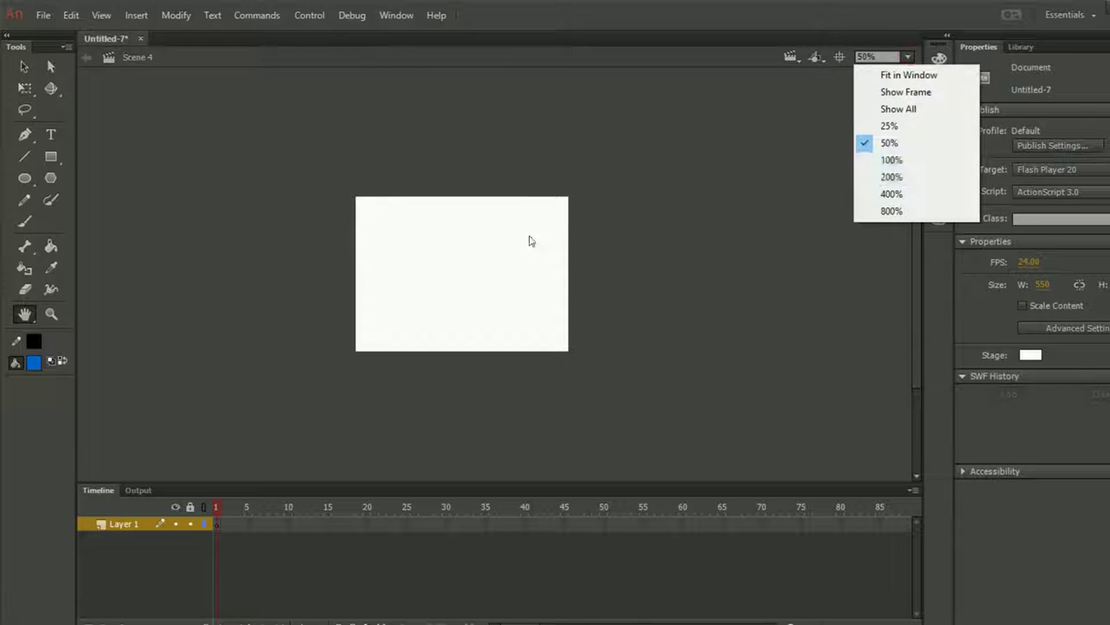
{"action": "left_click", "coordinate": [911, 177]}
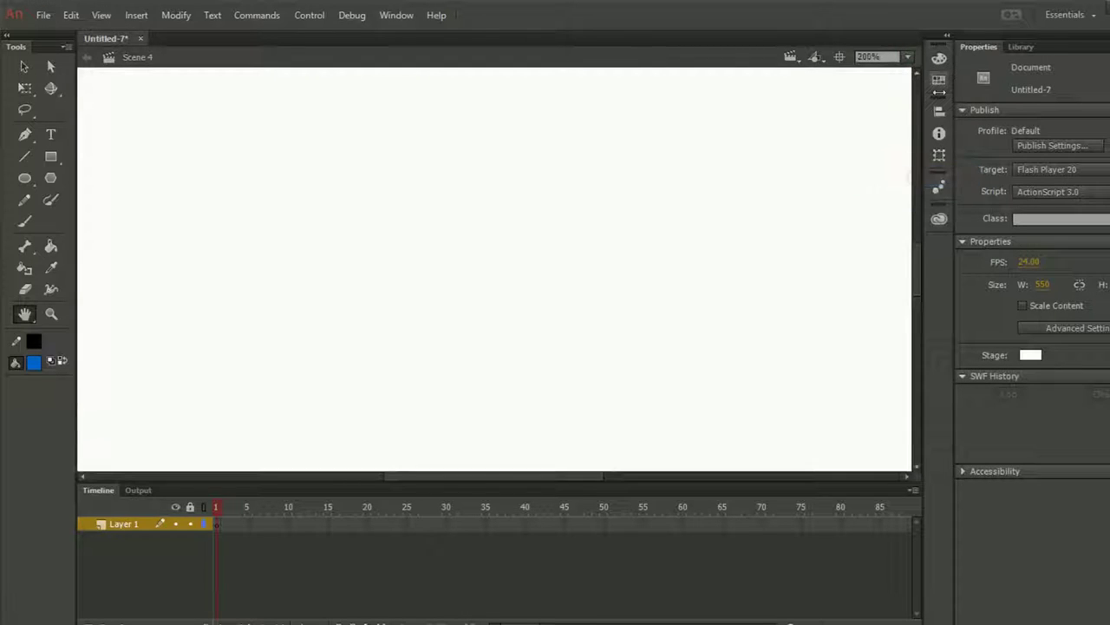
{"action": "left_click", "coordinate": [905, 57]}
{"action": "left_click", "coordinate": [889, 142]}
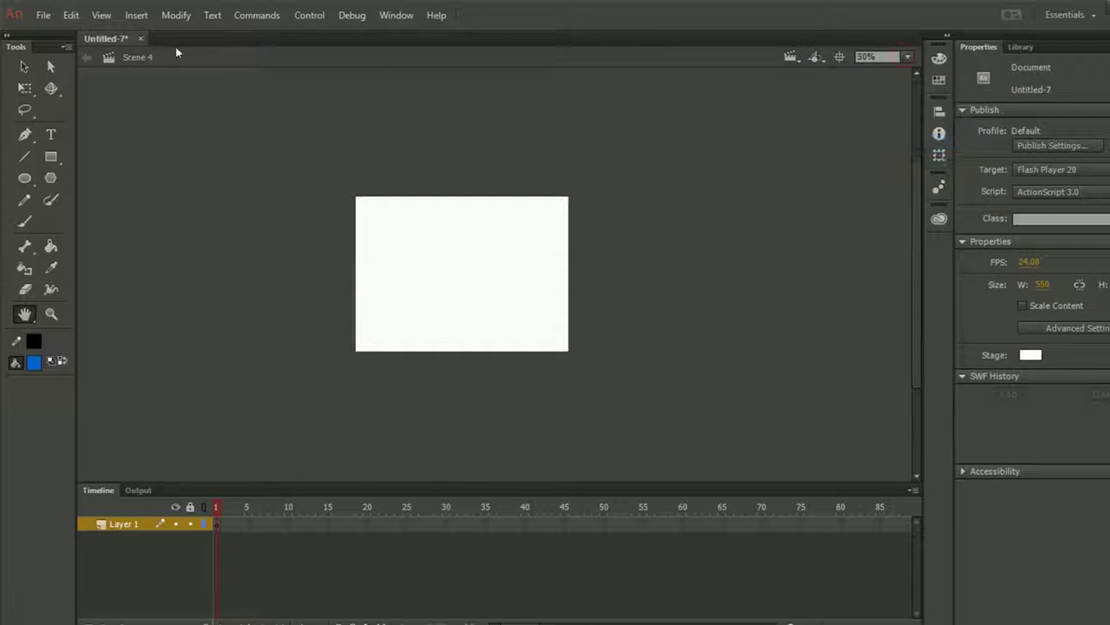
{"action": "left_click", "coordinate": [108, 21]}
Set the stage magnification back to 100%.
{"action": "mouse_move", "coordinate": [136, 117]}
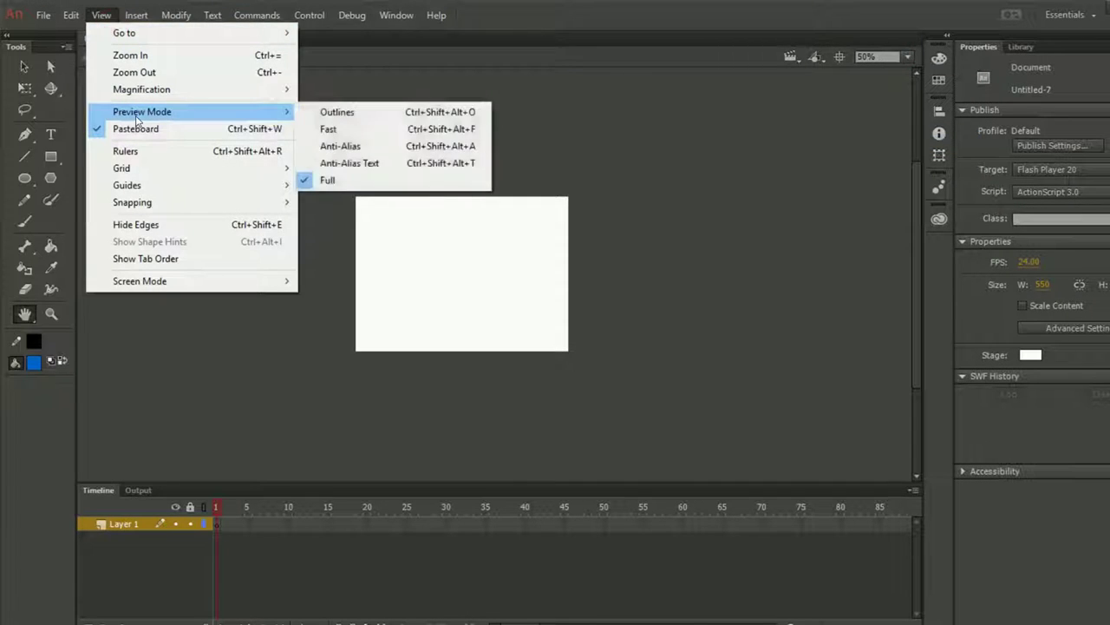
{"action": "left_click", "coordinate": [437, 304]}
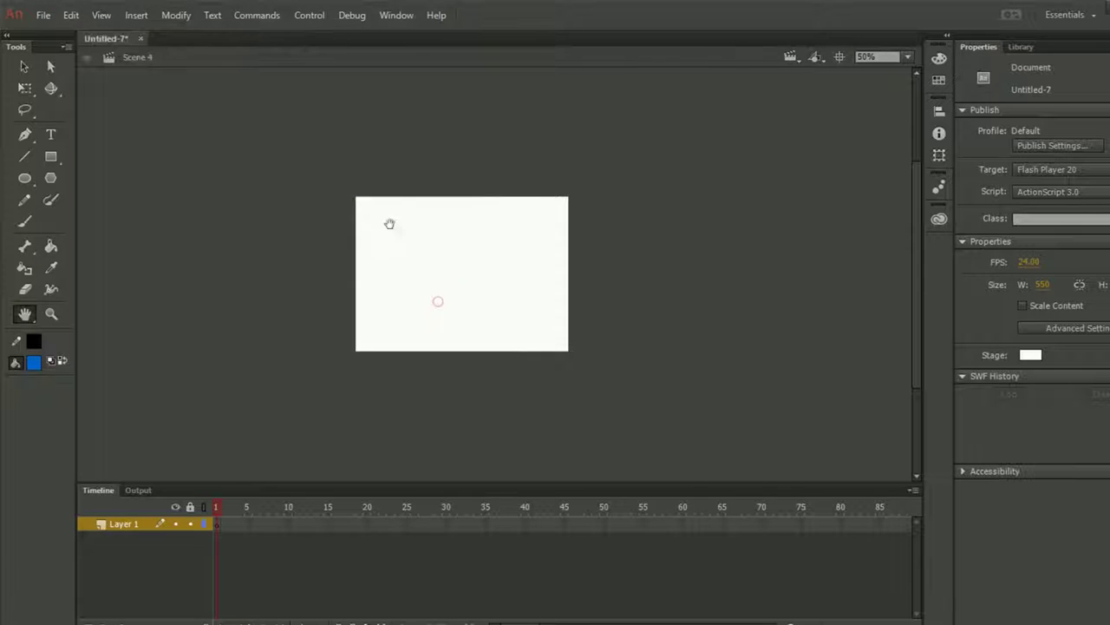
{"action": "left_click", "coordinate": [908, 57]}
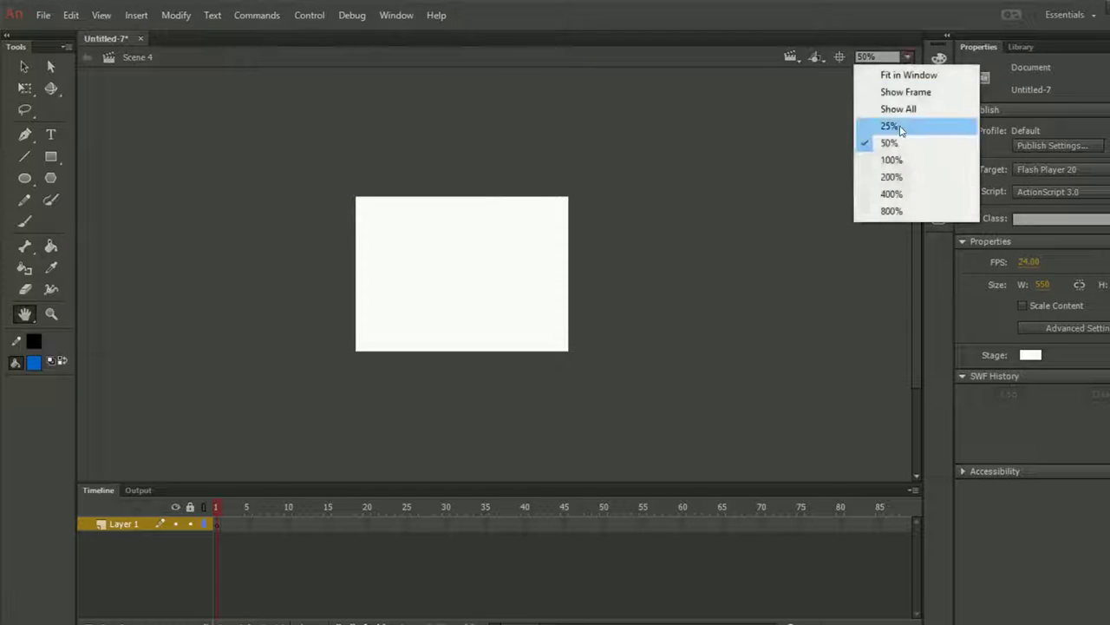
{"action": "left_click", "coordinate": [898, 160]}
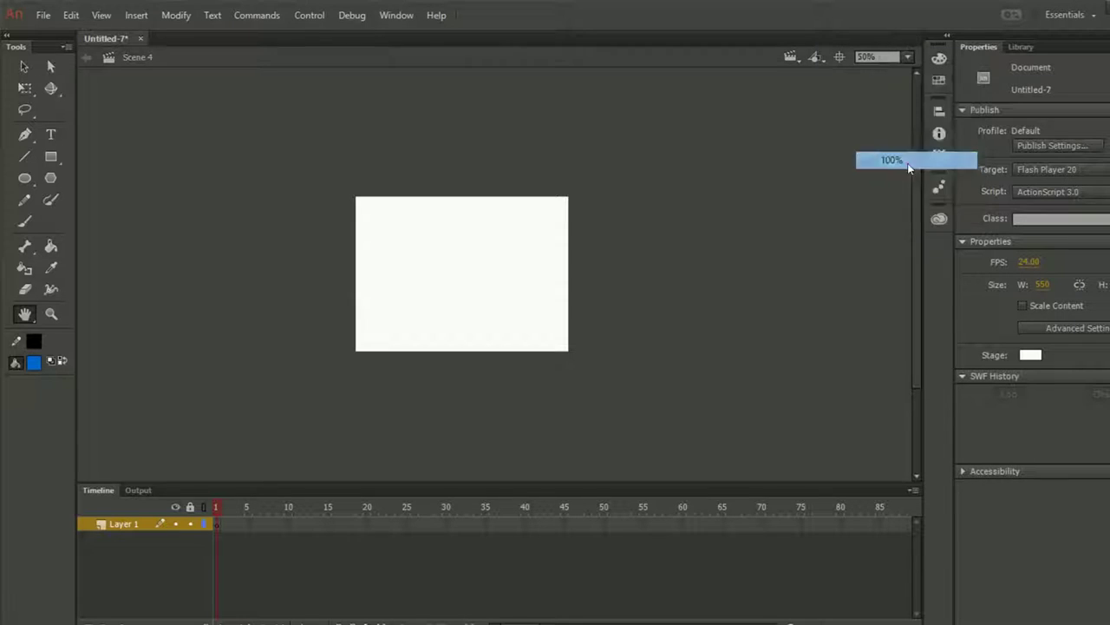
Draw a blue filled rectangle in the upper middle of the stage.
{"action": "left_click", "coordinate": [52, 156]}
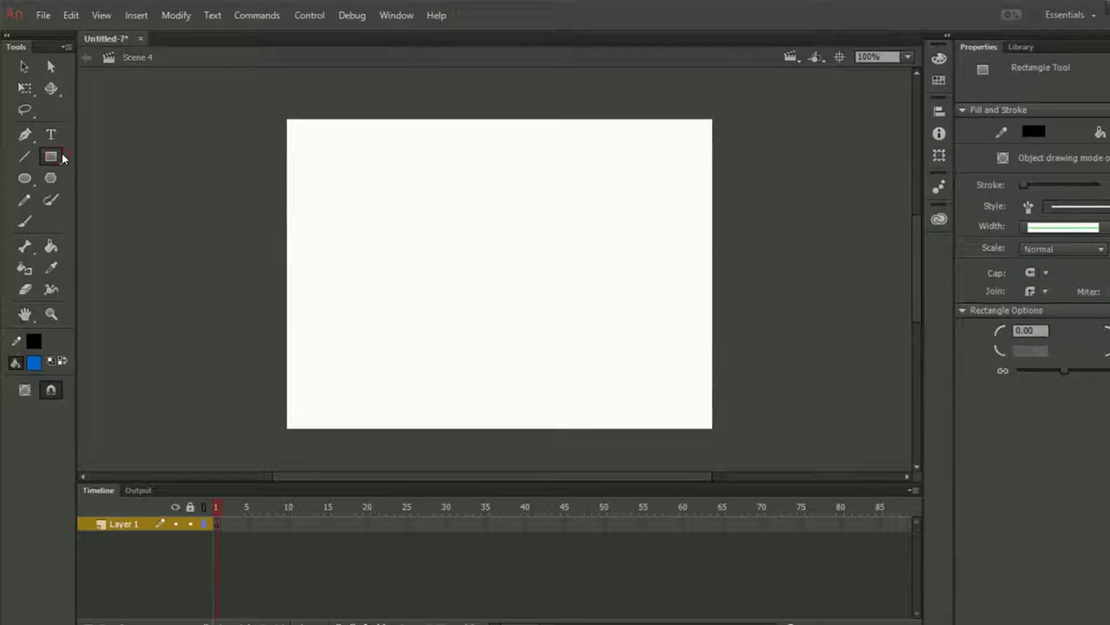
{"action": "left_click_drag", "start_coordinate": [52, 156], "coordinate": [103, 152]}
{"action": "left_click_drag", "start_coordinate": [380, 174], "coordinate": [581, 320]}
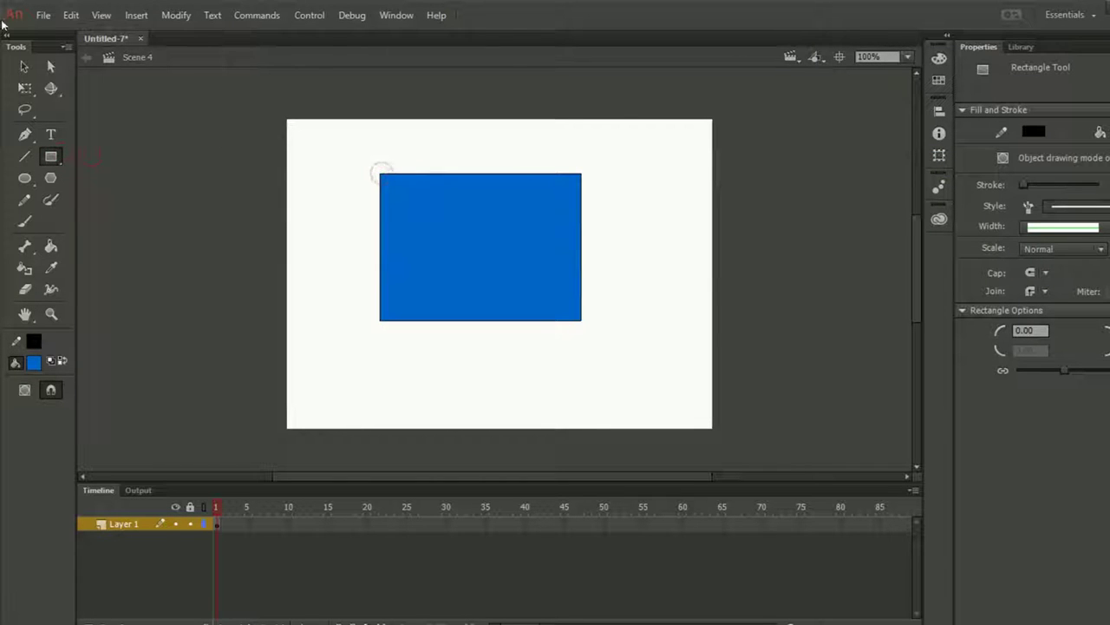
Switch Preview Mode to Outlines, then back to Full.
{"action": "left_click", "coordinate": [102, 16]}
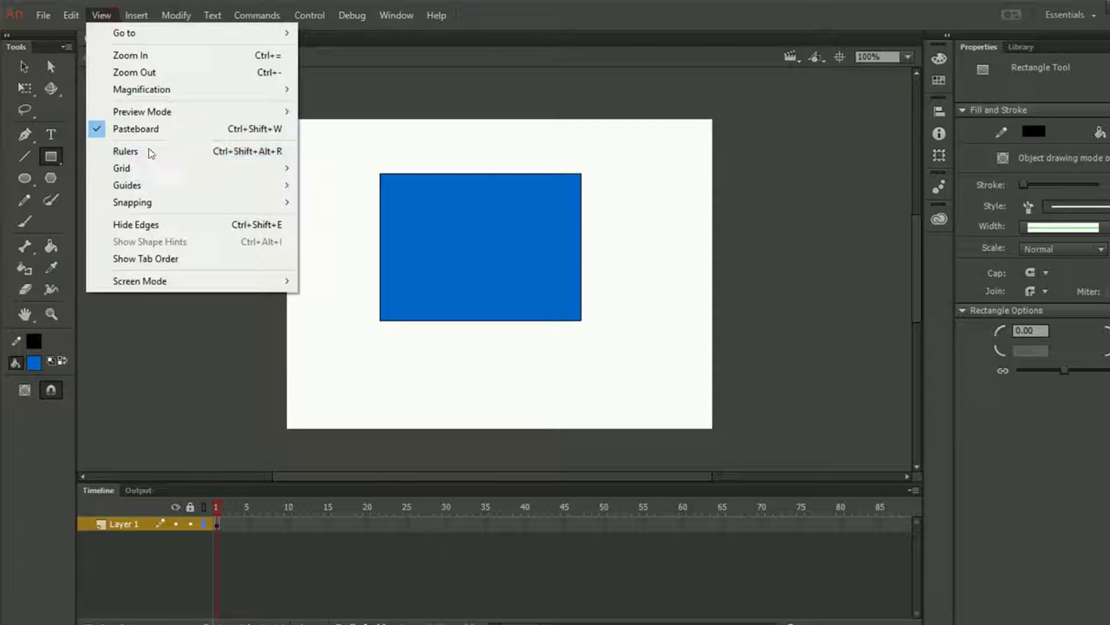
{"action": "mouse_move", "coordinate": [150, 113]}
{"action": "left_click", "coordinate": [306, 112]}
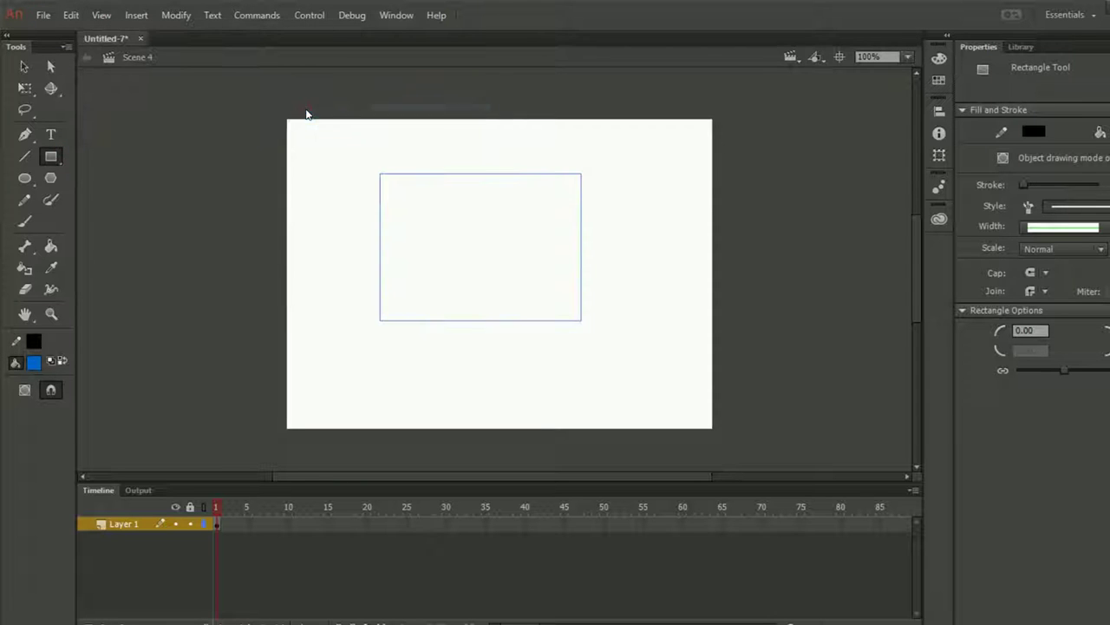
{"action": "left_click", "coordinate": [101, 16]}
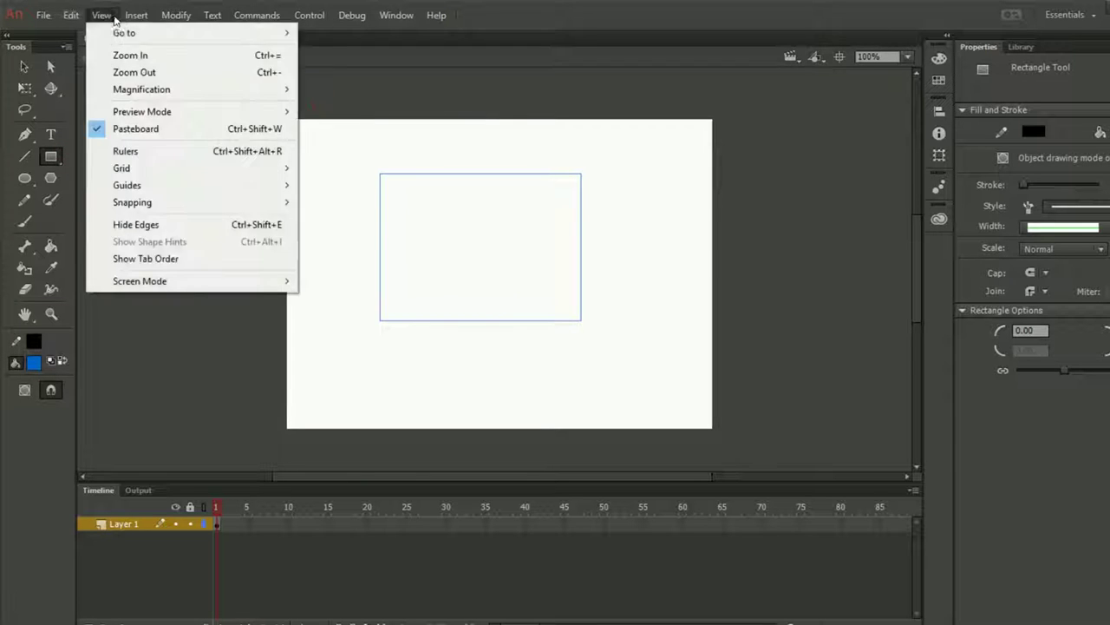
{"action": "mouse_move", "coordinate": [123, 113]}
{"action": "left_click", "coordinate": [334, 180]}
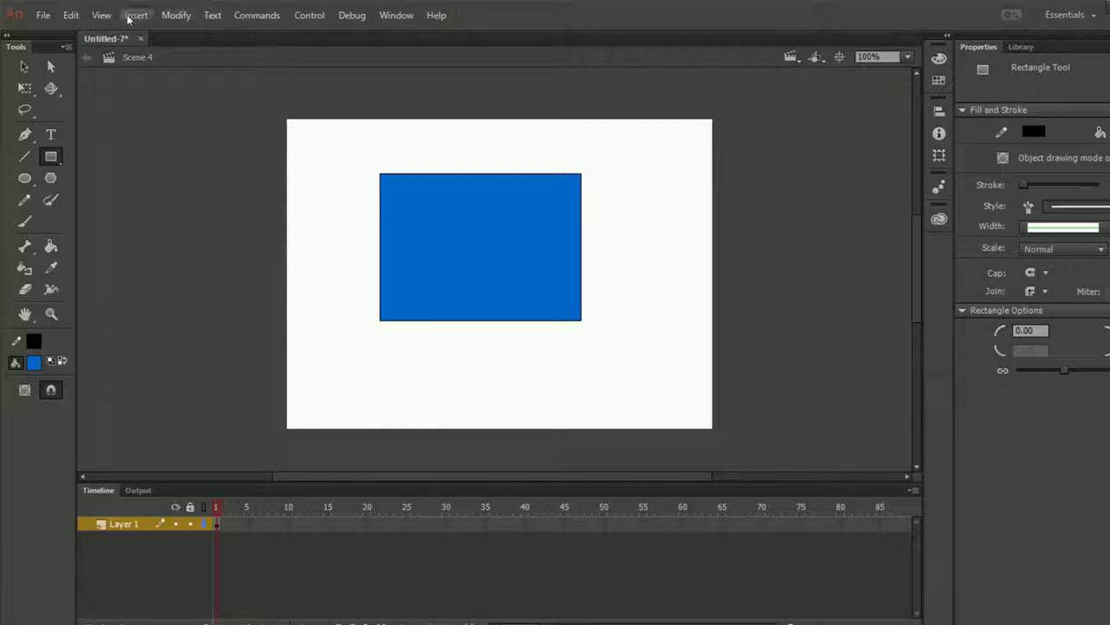
{"action": "left_click", "coordinate": [101, 16]}
{"action": "mouse_move", "coordinate": [205, 120]}
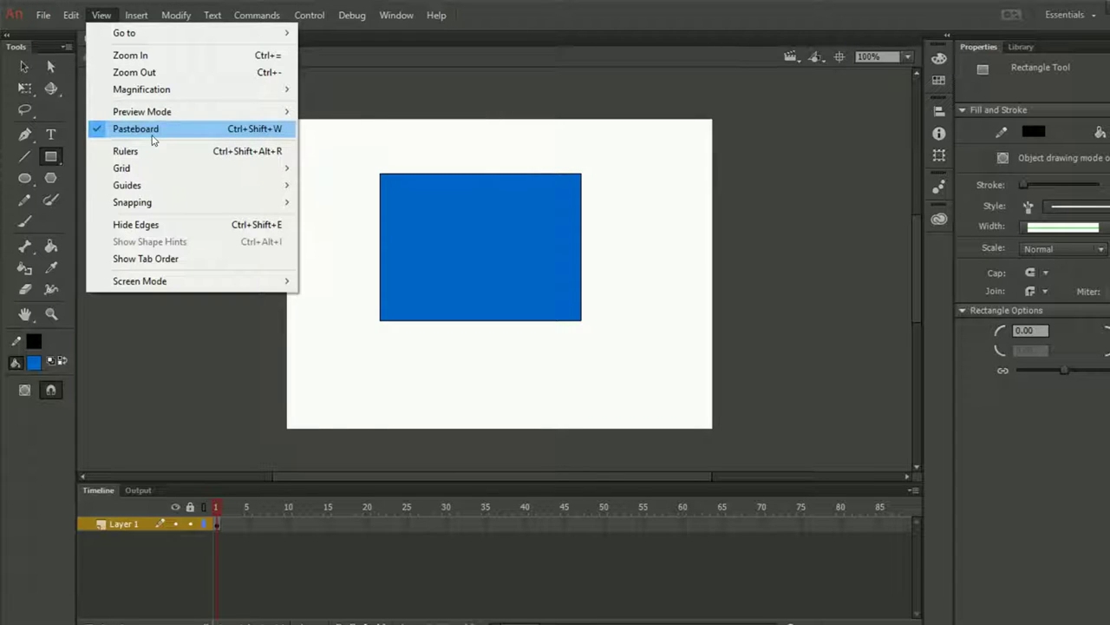
Toggle the pasteboard off and back on, then pan the stage view left.
{"action": "left_click", "coordinate": [152, 139]}
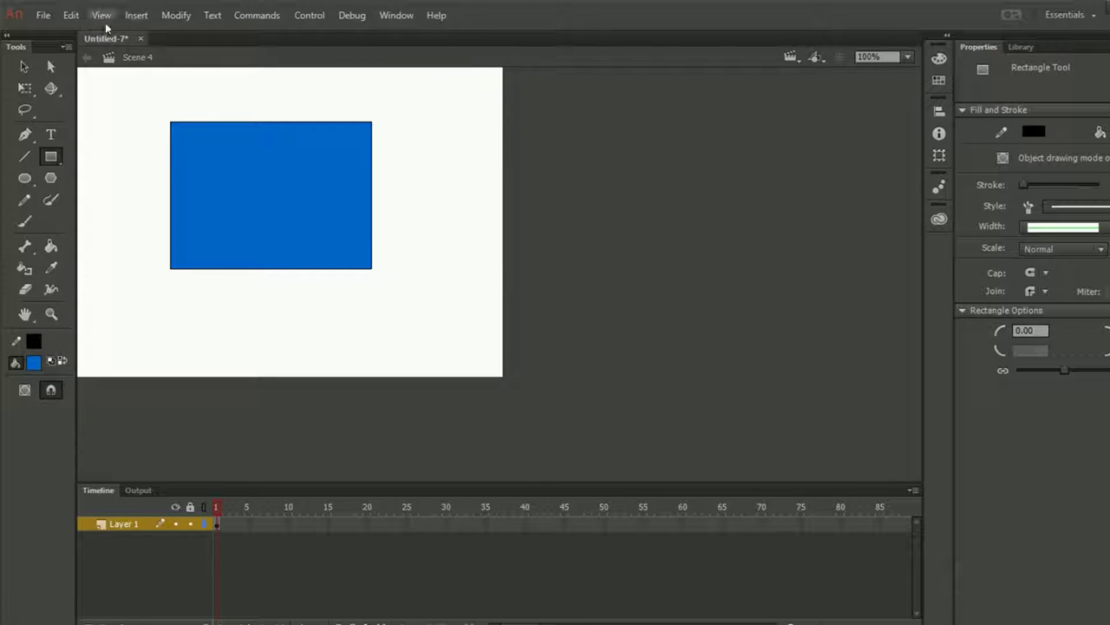
{"action": "left_click", "coordinate": [103, 17]}
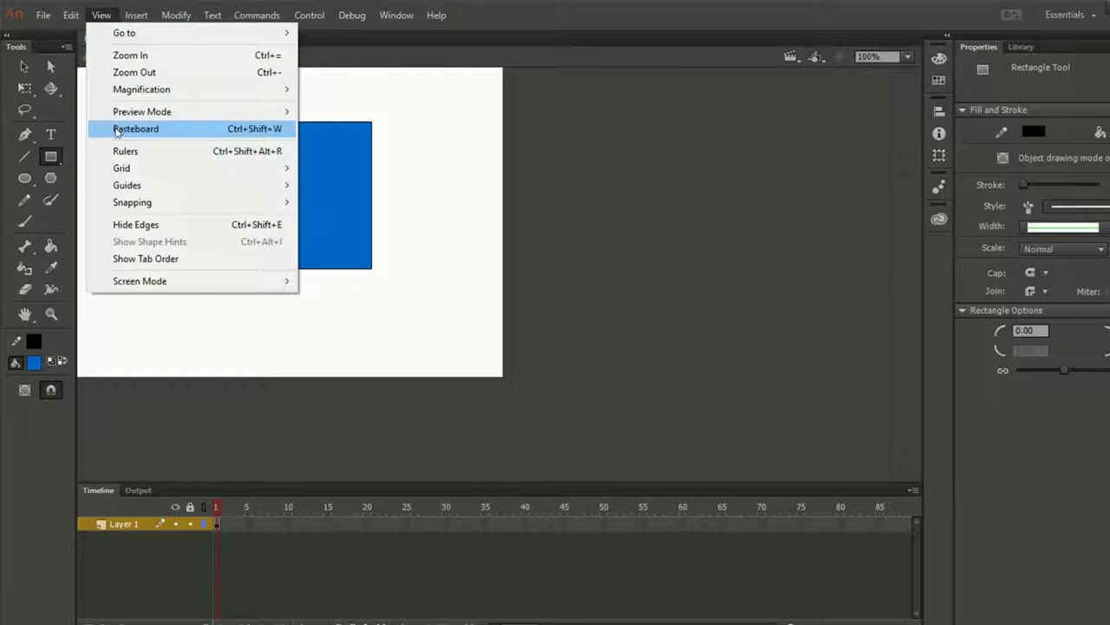
{"action": "left_click", "coordinate": [136, 128]}
{"action": "left_click_drag", "start_coordinate": [506, 272], "coordinate": [420, 272]}
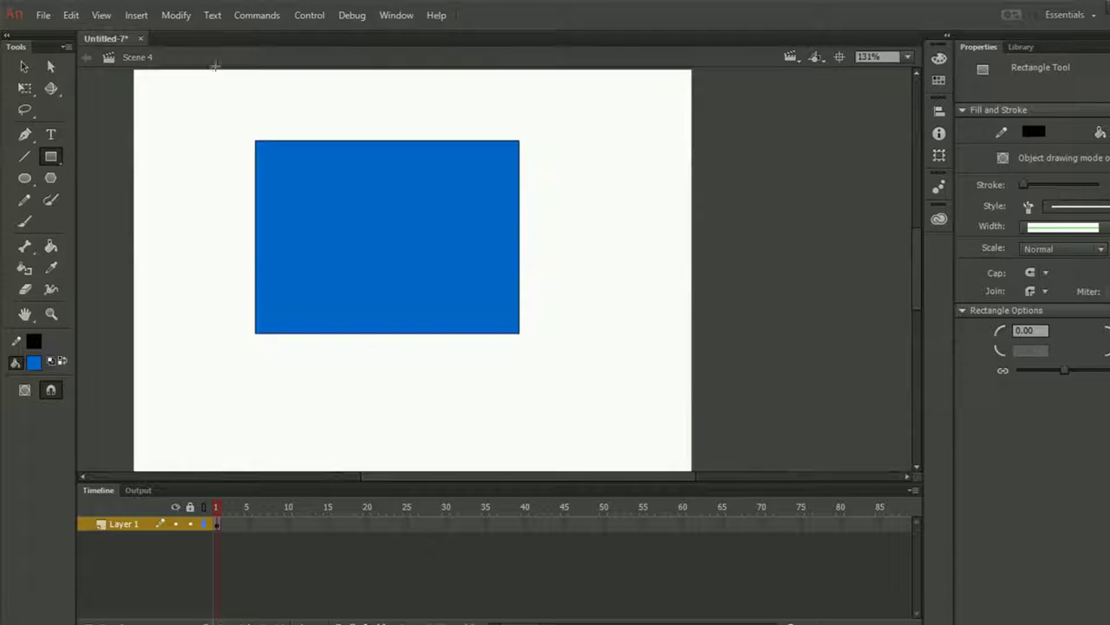
{"action": "left_click", "coordinate": [95, 16]}
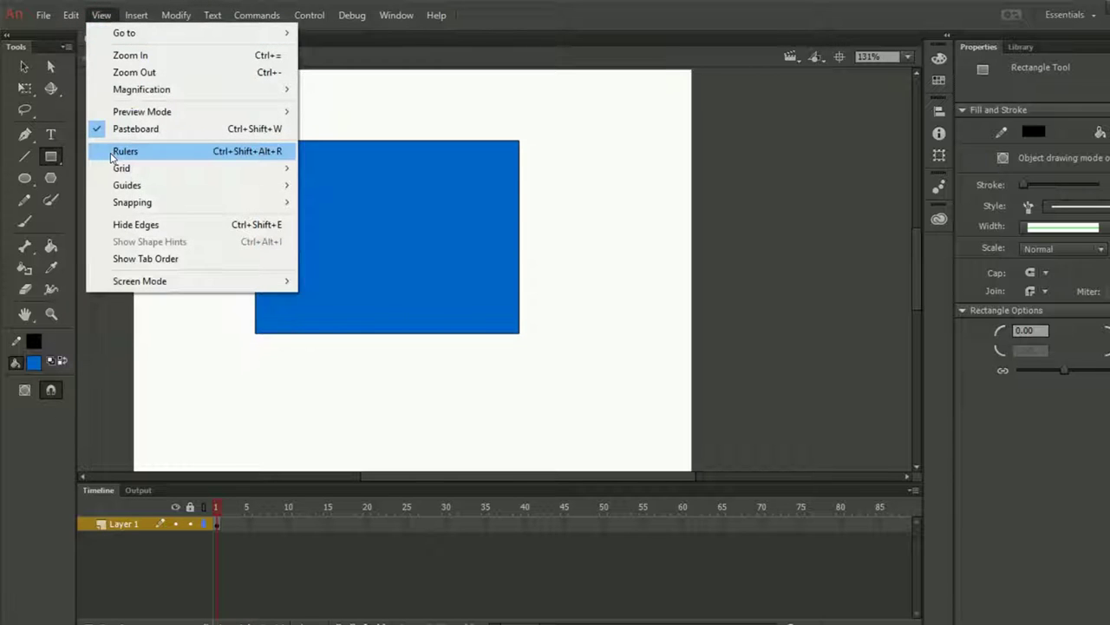
Show rulers, then select the blue rectangle and drag it toward the upper left (X 39.45).
{"action": "left_click", "coordinate": [112, 154]}
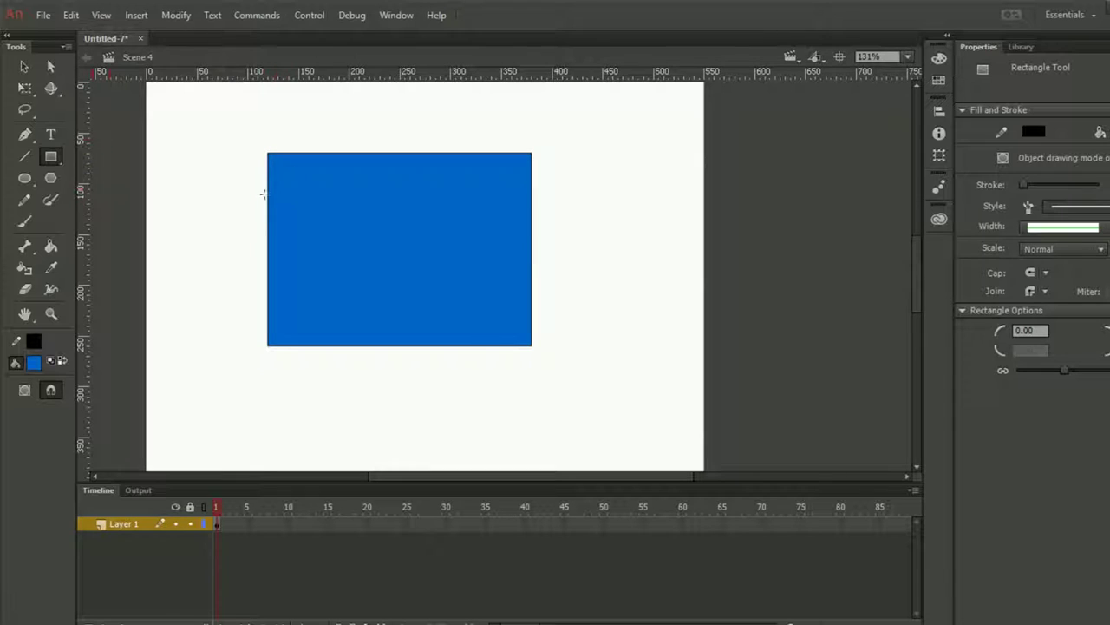
{"action": "left_click", "coordinate": [24, 66]}
{"action": "left_click_drag", "start_coordinate": [260, 131], "coordinate": [569, 394]}
{"action": "left_click_drag", "start_coordinate": [456, 308], "coordinate": [400, 300]}
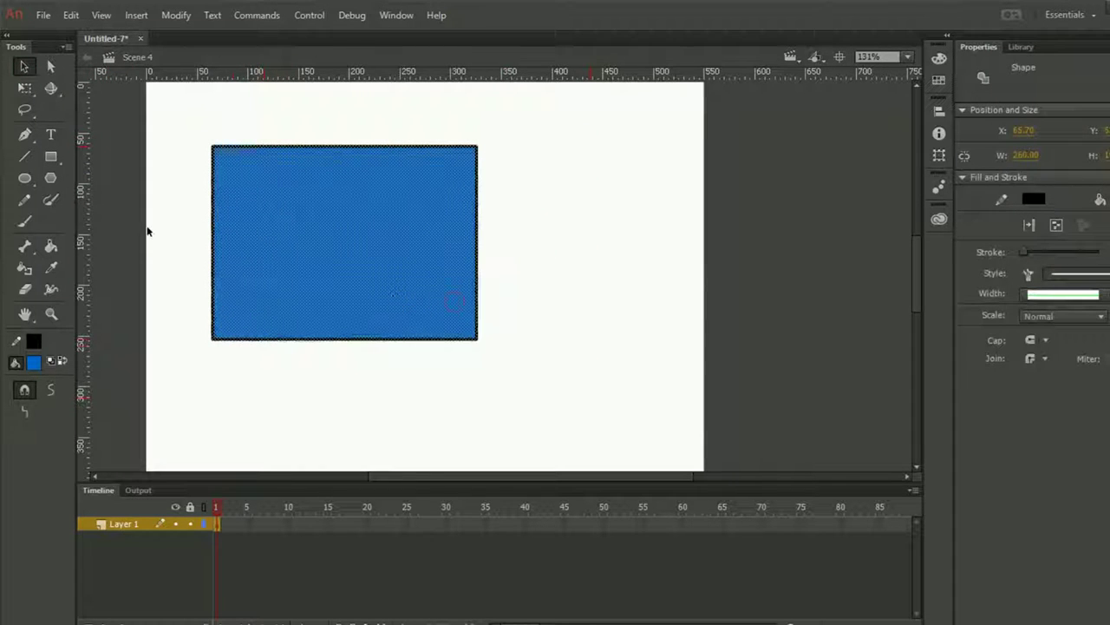
{"action": "left_click_drag", "start_coordinate": [243, 226], "coordinate": [264, 198]}
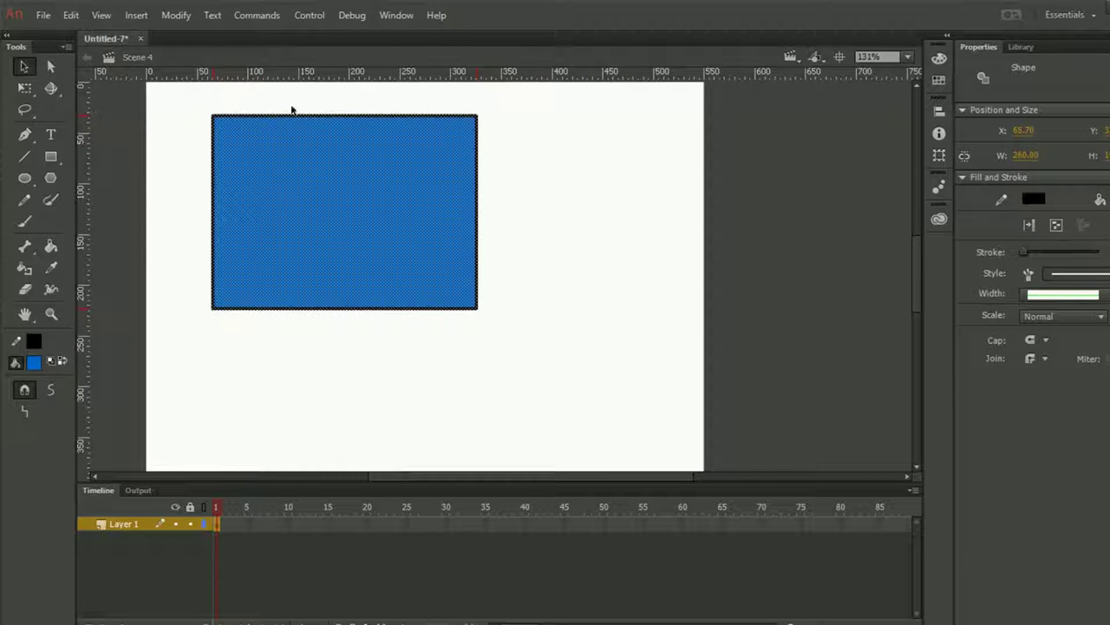
{"action": "left_click_drag", "start_coordinate": [317, 227], "coordinate": [291, 249]}
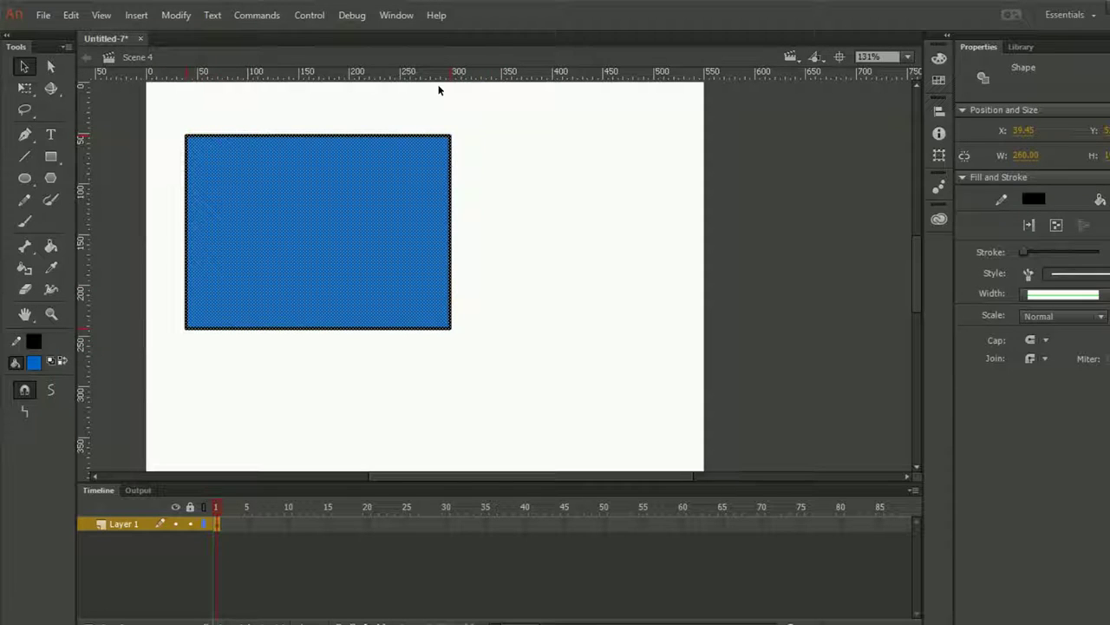
{"action": "left_click", "coordinate": [102, 15]}
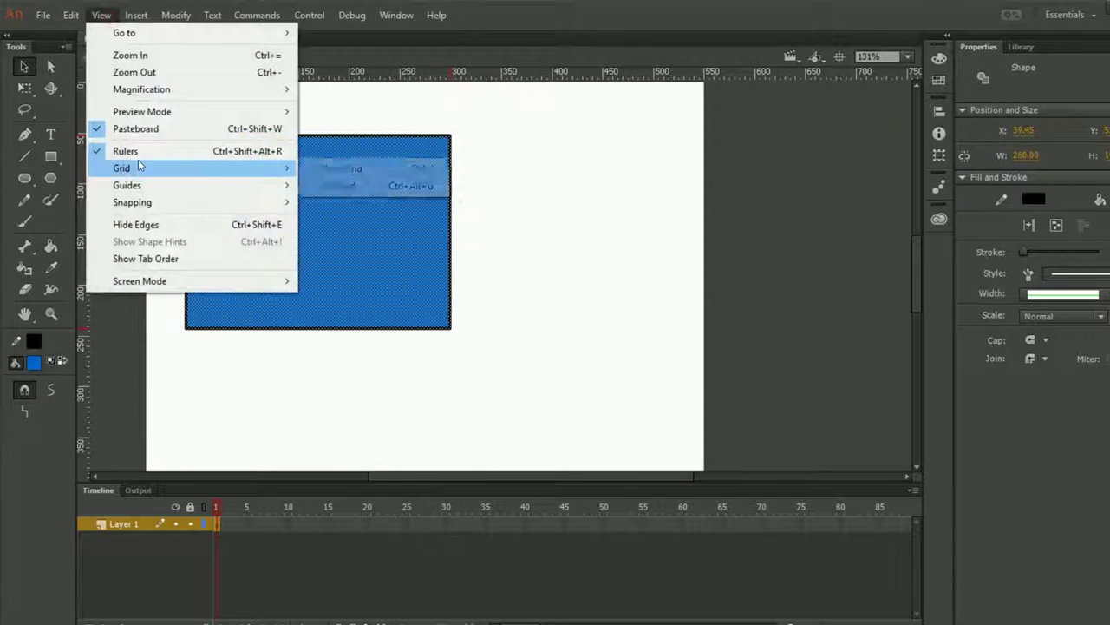
Drag two horizontal guides and one vertical guide from the rulers across the rectangle.
{"action": "left_click", "coordinate": [487, 188]}
{"action": "left_click_drag", "start_coordinate": [322, 74], "coordinate": [319, 179]}
{"action": "left_click_drag", "start_coordinate": [80, 208], "coordinate": [343, 213]}
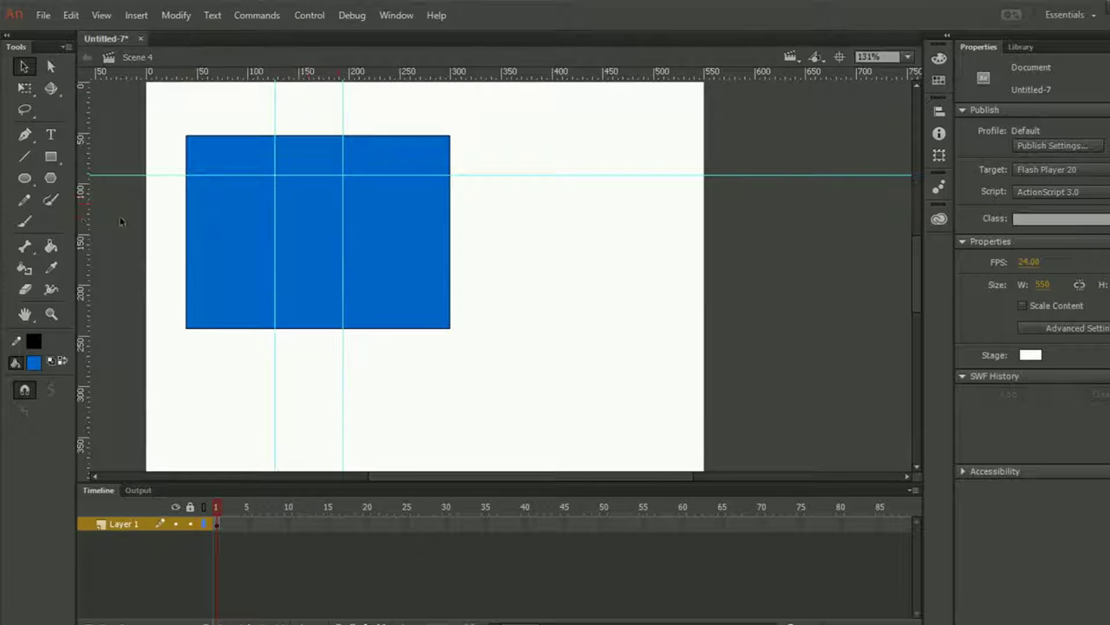
{"action": "left_click_drag", "start_coordinate": [301, 78], "coordinate": [303, 216]}
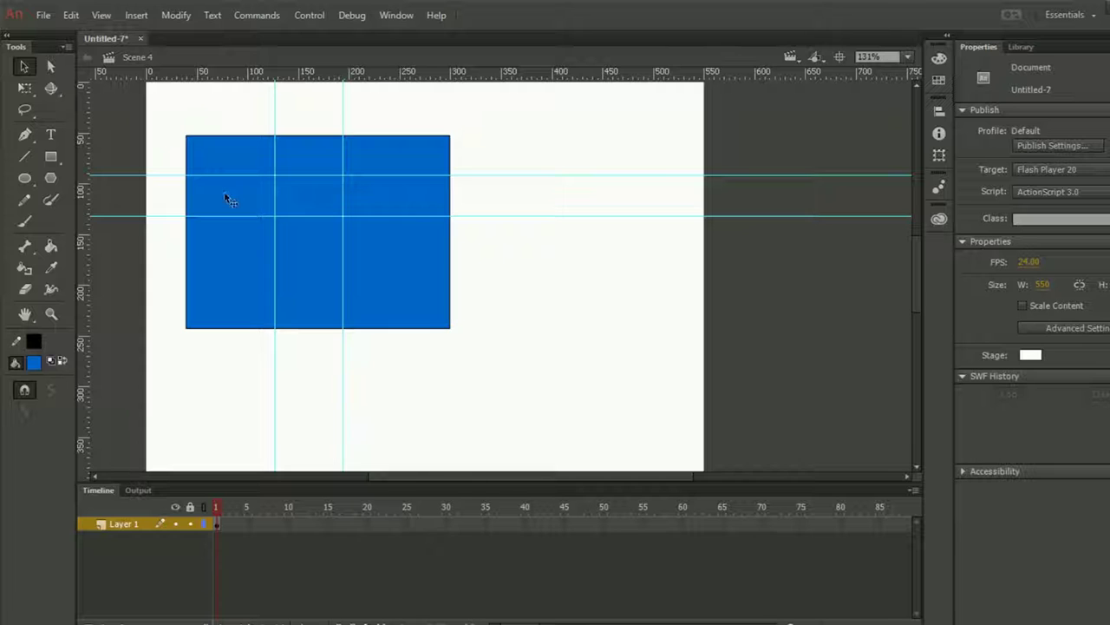
Clear all guides from the stage with View > Guides > Clear Guides.
{"action": "left_click", "coordinate": [103, 15]}
{"action": "mouse_move", "coordinate": [135, 185]}
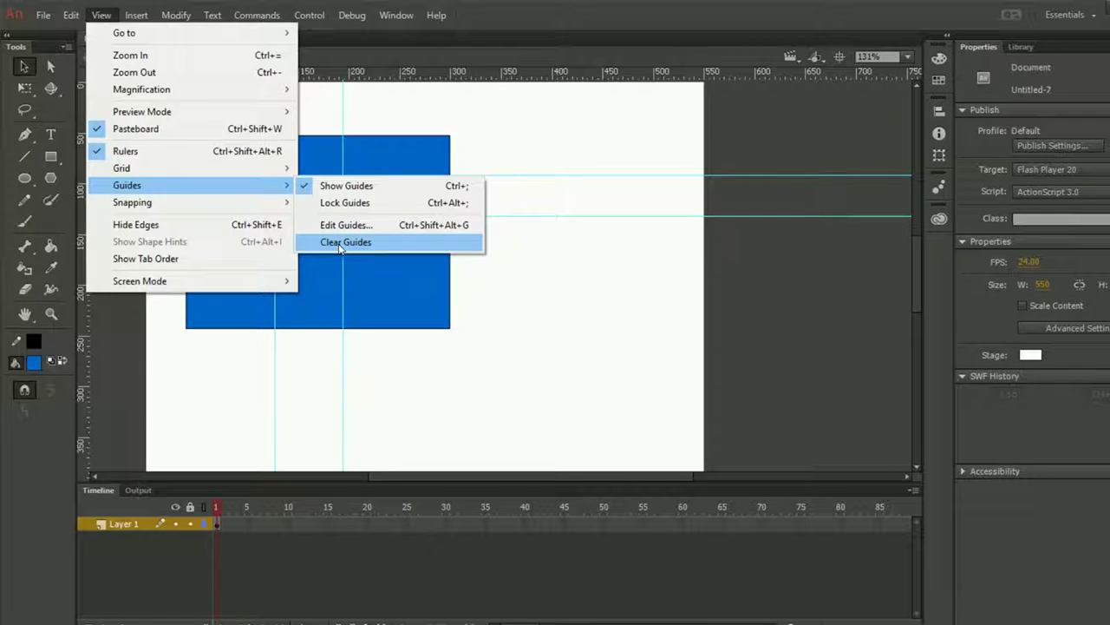
{"action": "left_click", "coordinate": [341, 245]}
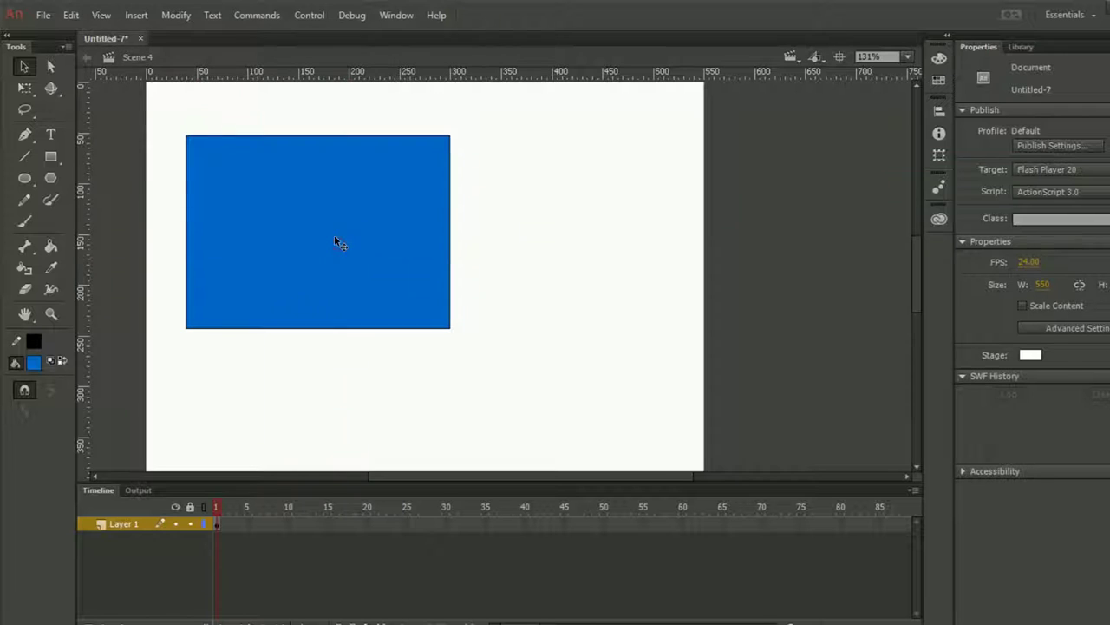
Turn on View > Grid > Show Grid so a grid covers the stage.
{"action": "left_click", "coordinate": [136, 15]}
{"action": "left_click", "coordinate": [102, 15]}
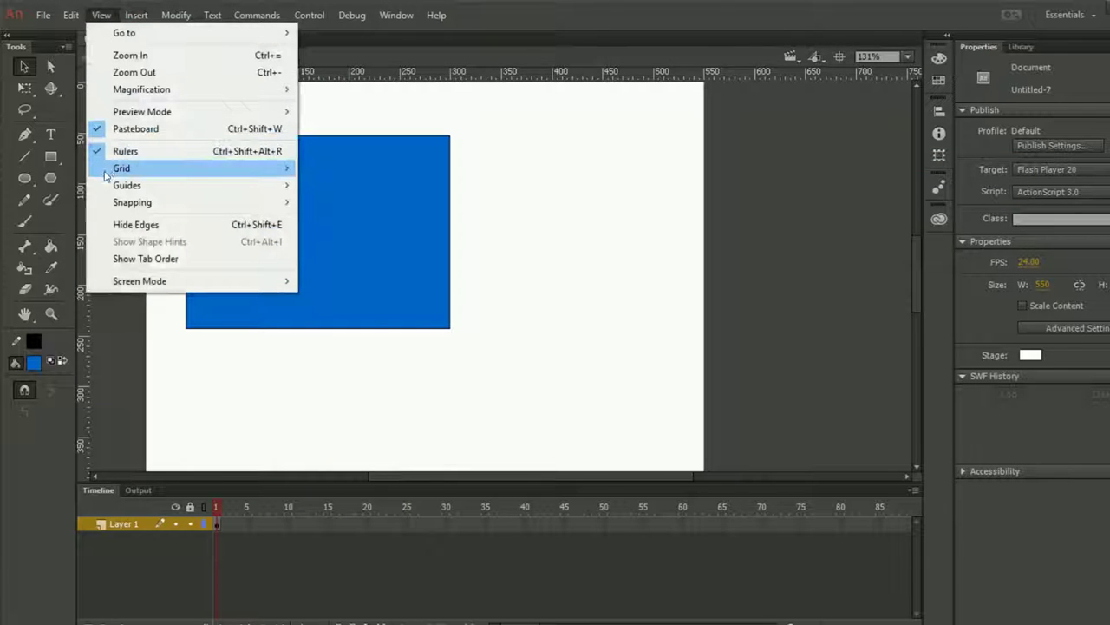
{"action": "mouse_move", "coordinate": [110, 169]}
{"action": "left_click", "coordinate": [341, 169]}
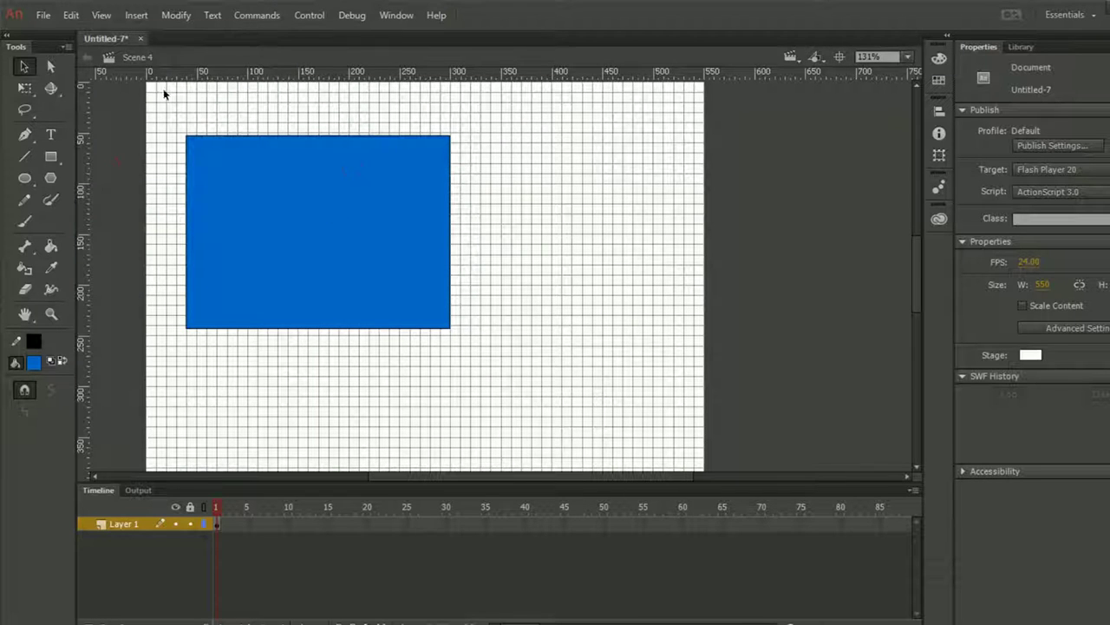
{"action": "left_click", "coordinate": [111, 17]}
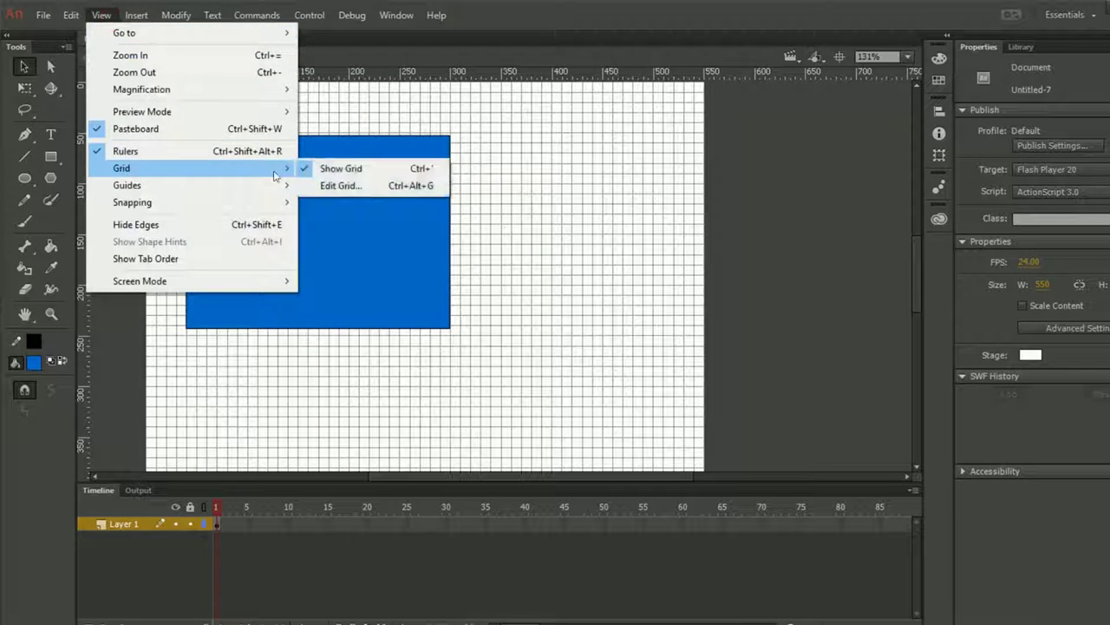
Turn on Snap to Grid and nudge the rectangle up and left.
{"action": "mouse_move", "coordinate": [160, 204]}
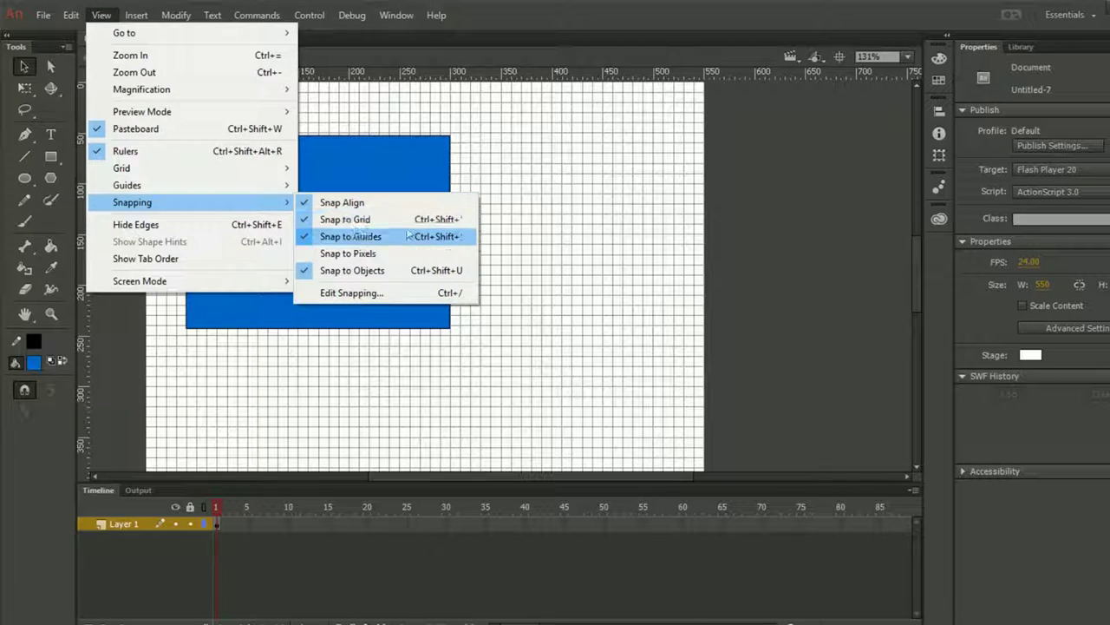
{"action": "left_click", "coordinate": [352, 218]}
{"action": "mouse_move", "coordinate": [286, 216]}
{"action": "left_mouse_down"}
{"action": "mouse_move", "coordinate": [449, 216]}
{"action": "mouse_move", "coordinate": [471, 262]}
{"action": "mouse_move", "coordinate": [471, 335]}
{"action": "mouse_move", "coordinate": [310, 344]}
{"action": "mouse_move", "coordinate": [290, 327]}
{"action": "mouse_move", "coordinate": [285, 200]}
{"action": "mouse_move", "coordinate": [285, 317]}
{"action": "mouse_move", "coordinate": [287, 188]}
{"action": "mouse_move", "coordinate": [530, 173]}
{"action": "mouse_move", "coordinate": [279, 176]}
{"action": "mouse_move", "coordinate": [278, 205]}
{"action": "left_mouse_up"}
Deselect, then drag the blue fill up and left along the grid to X 24.95.
{"action": "left_click", "coordinate": [100, 16]}
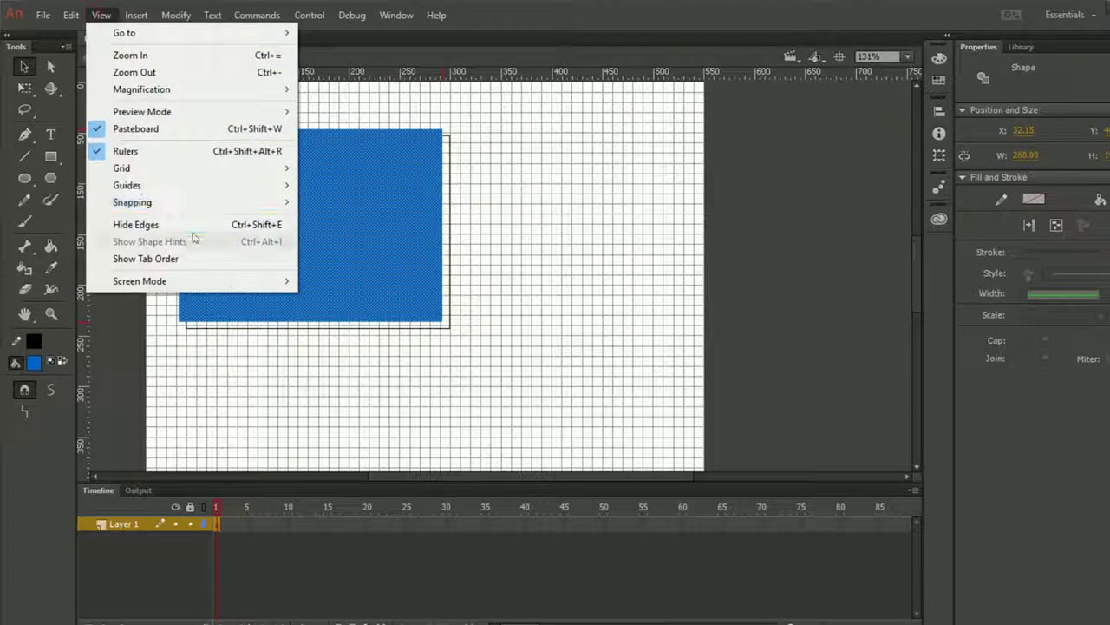
{"action": "left_click", "coordinate": [543, 275]}
{"action": "left_click", "coordinate": [543, 275]}
{"action": "mouse_move", "coordinate": [295, 199]}
{"action": "left_mouse_down"}
{"action": "mouse_move", "coordinate": [318, 203]}
{"action": "mouse_move", "coordinate": [301, 184]}
{"action": "mouse_move", "coordinate": [289, 183]}
{"action": "mouse_move", "coordinate": [290, 198]}
{"action": "left_mouse_up"}
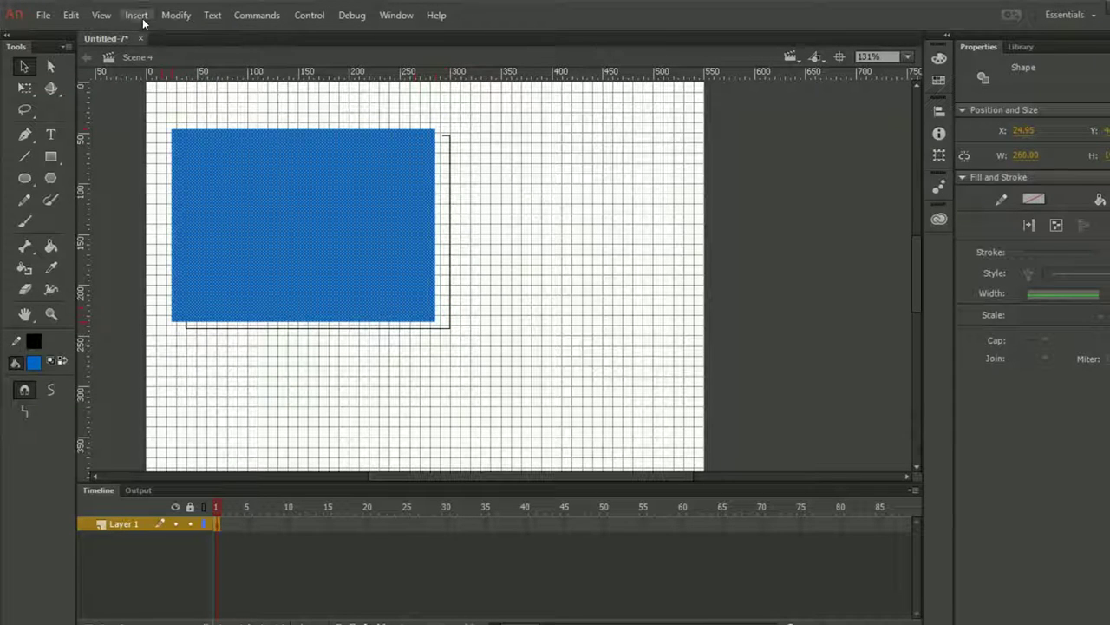
{"action": "left_click", "coordinate": [101, 16]}
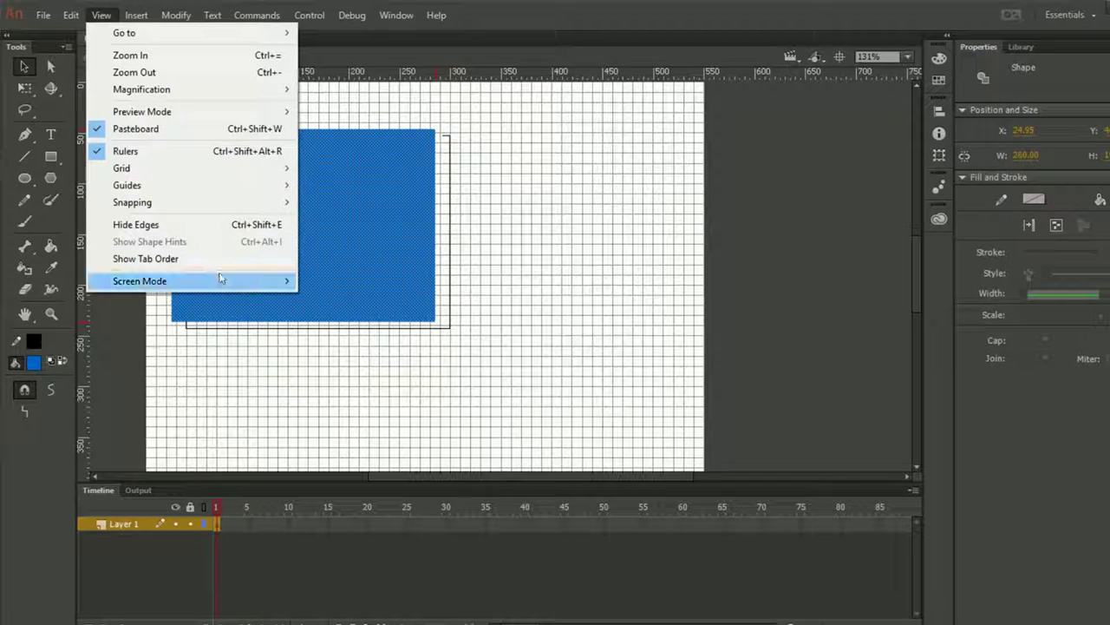
{"action": "mouse_move", "coordinate": [219, 278]}
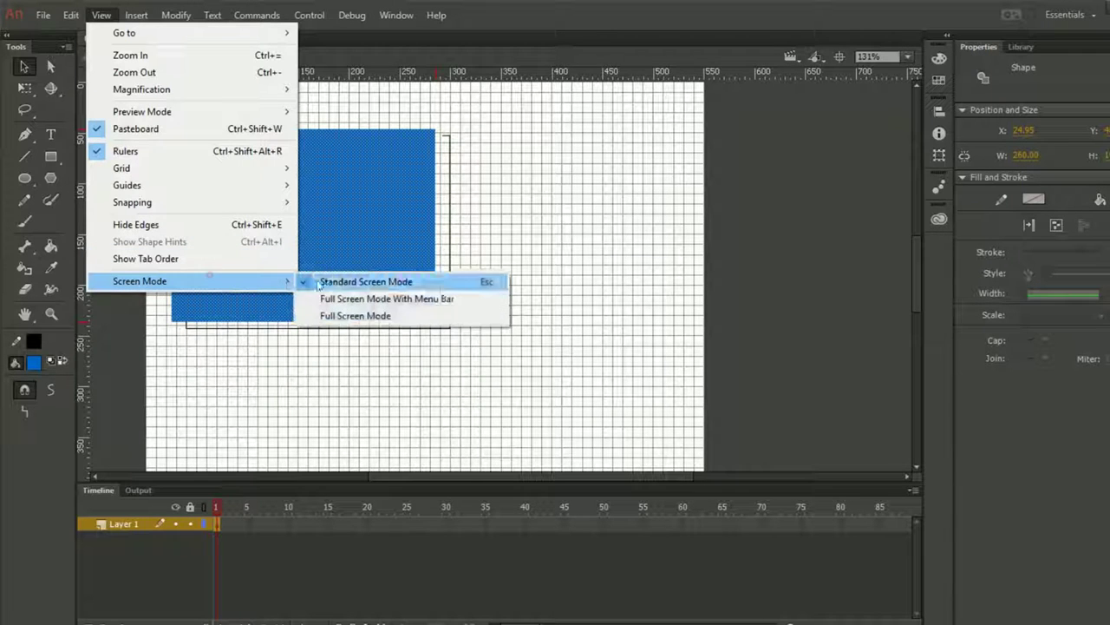
{"action": "left_click", "coordinate": [324, 299]}
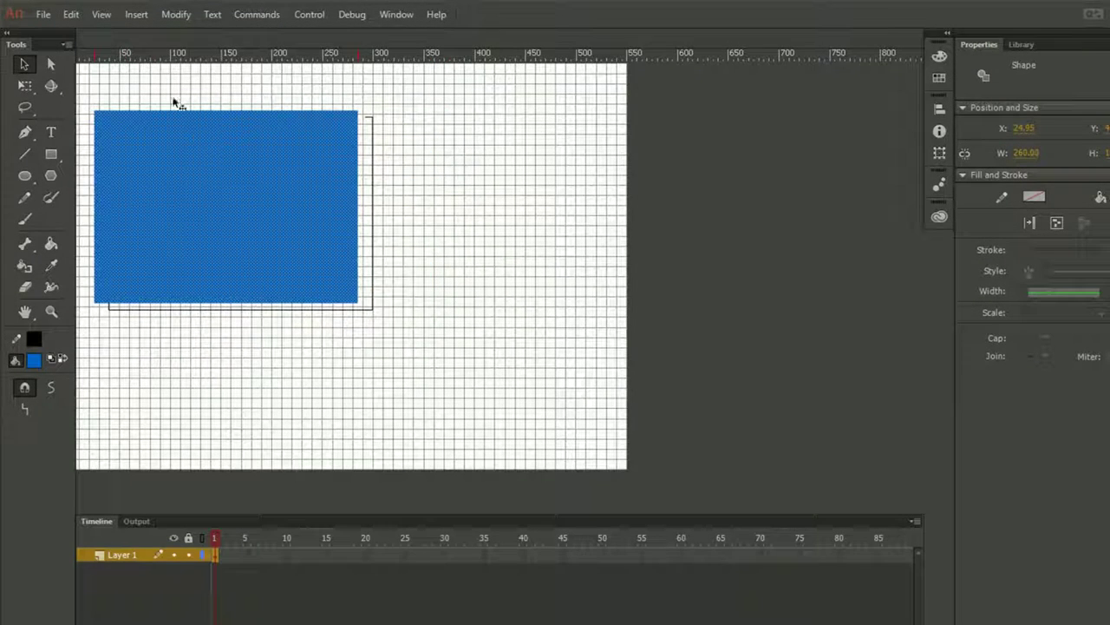
{"action": "left_click", "coordinate": [102, 14]}
{"action": "mouse_move", "coordinate": [156, 293]}
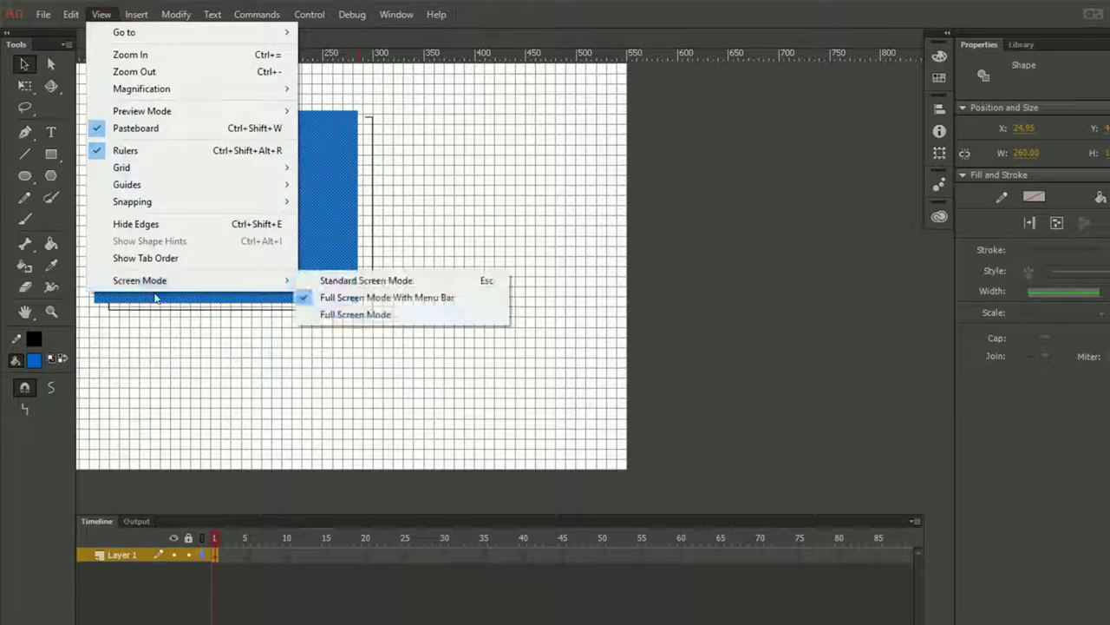
{"action": "left_click", "coordinate": [382, 316]}
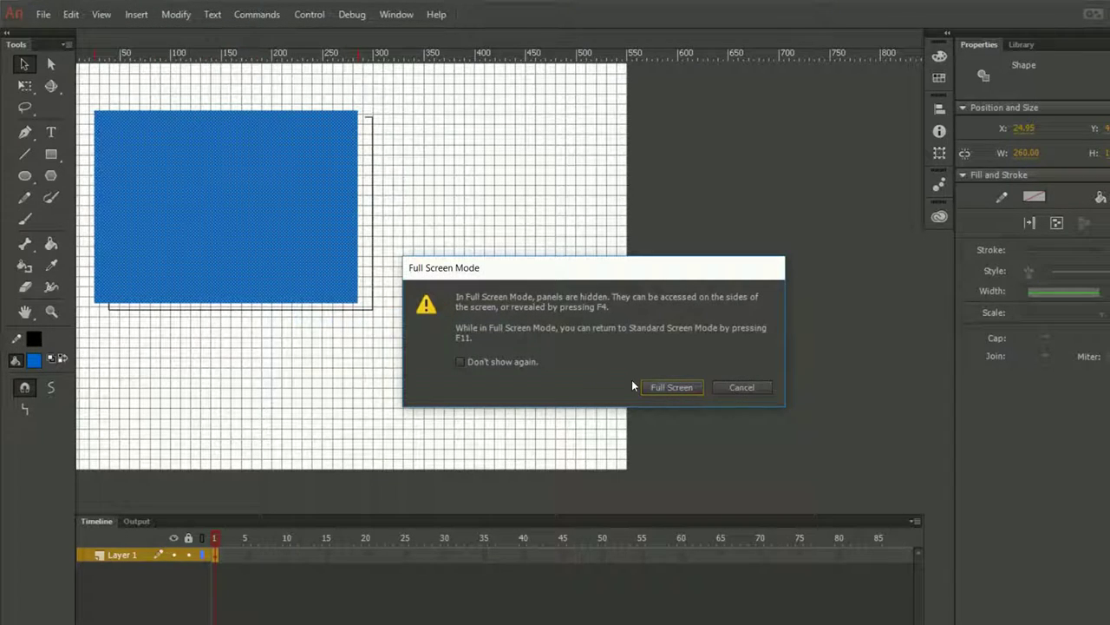
{"action": "left_click", "coordinate": [659, 387]}
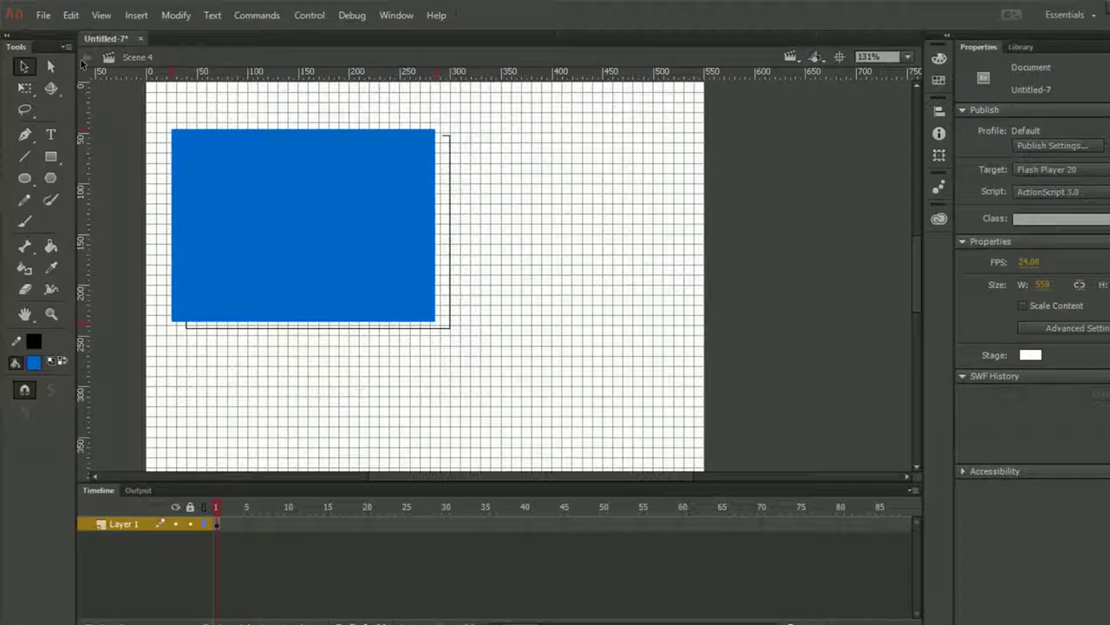
Browse the Edit, View and Insert menus to see items like symbols, tweens and scenes.
{"action": "left_click", "coordinate": [71, 15]}
{"action": "mouse_move", "coordinate": [102, 21]}
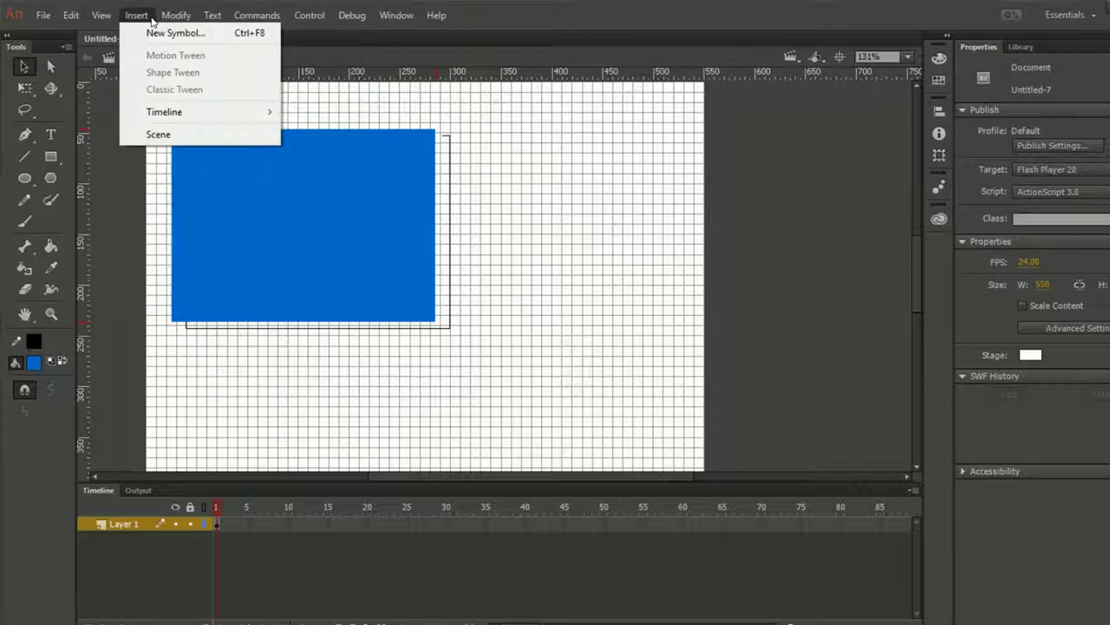
{"action": "mouse_move", "coordinate": [159, 22]}
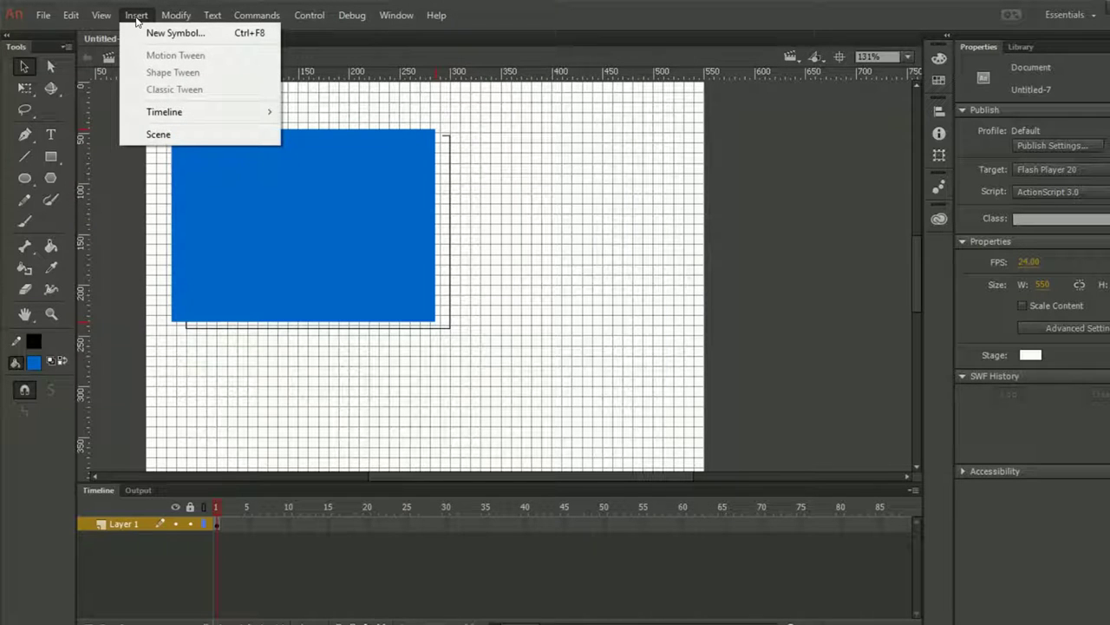